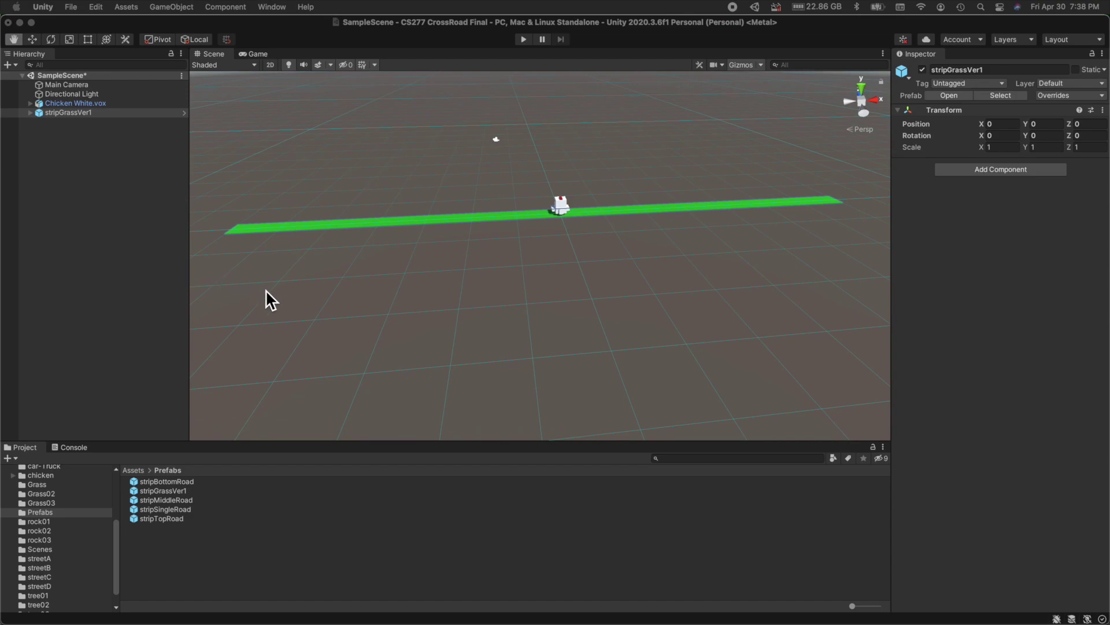
- Delete the stripGrassVer1 object from the scene
left_click(62, 130)
right_click(64, 112)
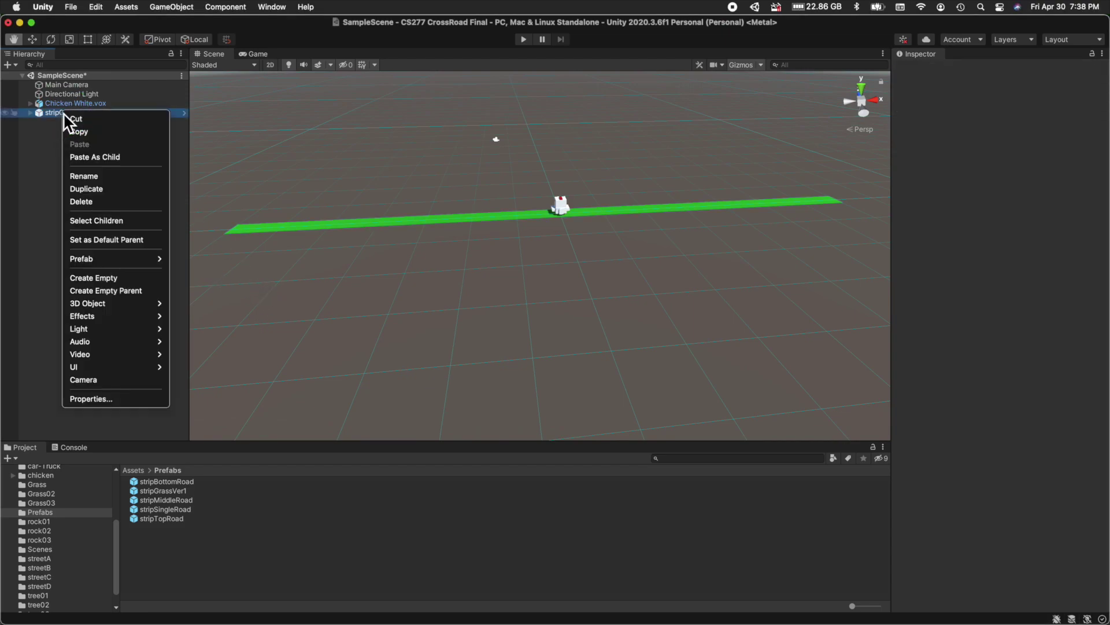
left_click(96, 201)
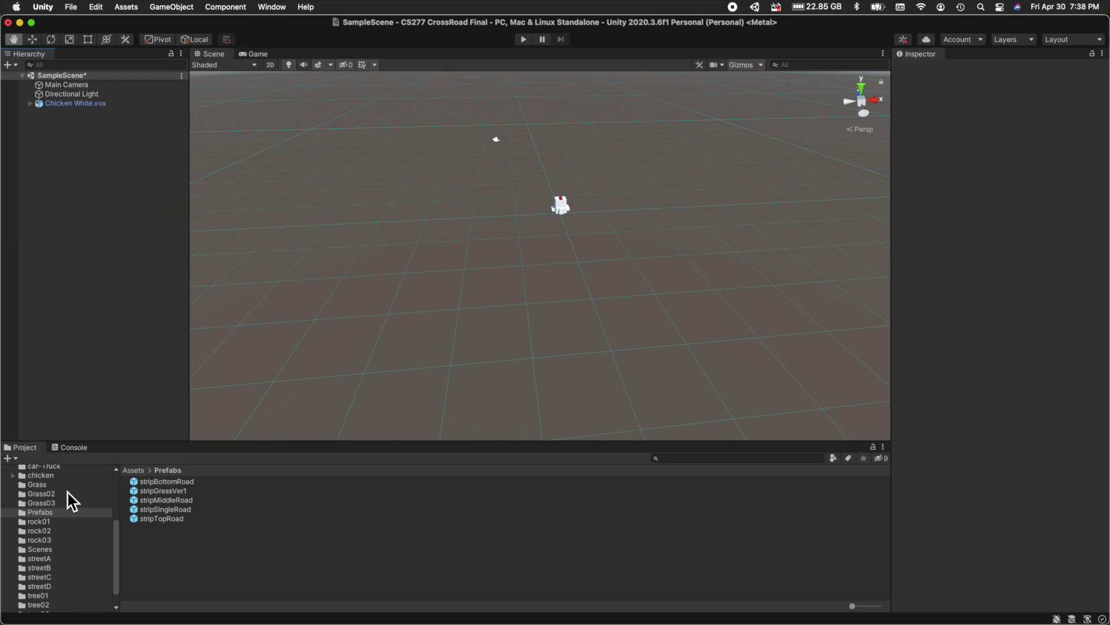
- Preview the grassStrip01, grassStrip02 and grassStrip03 models in the Grass, Grass02 and Grass03 folders
left_click(43, 485)
left_click(162, 491)
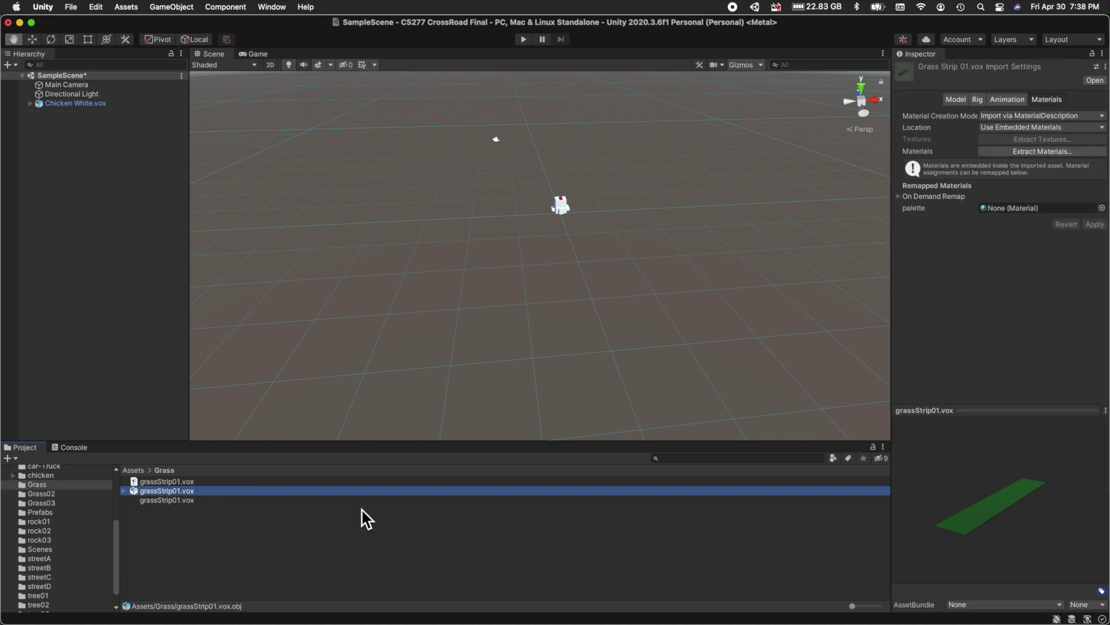
left_click(41, 493)
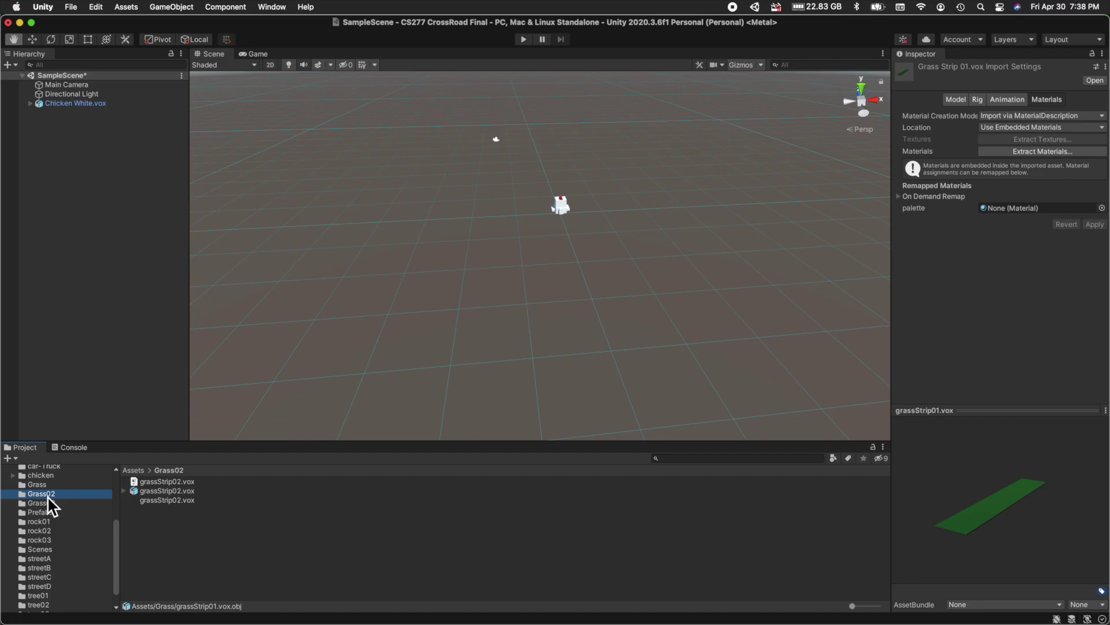
left_click(167, 491)
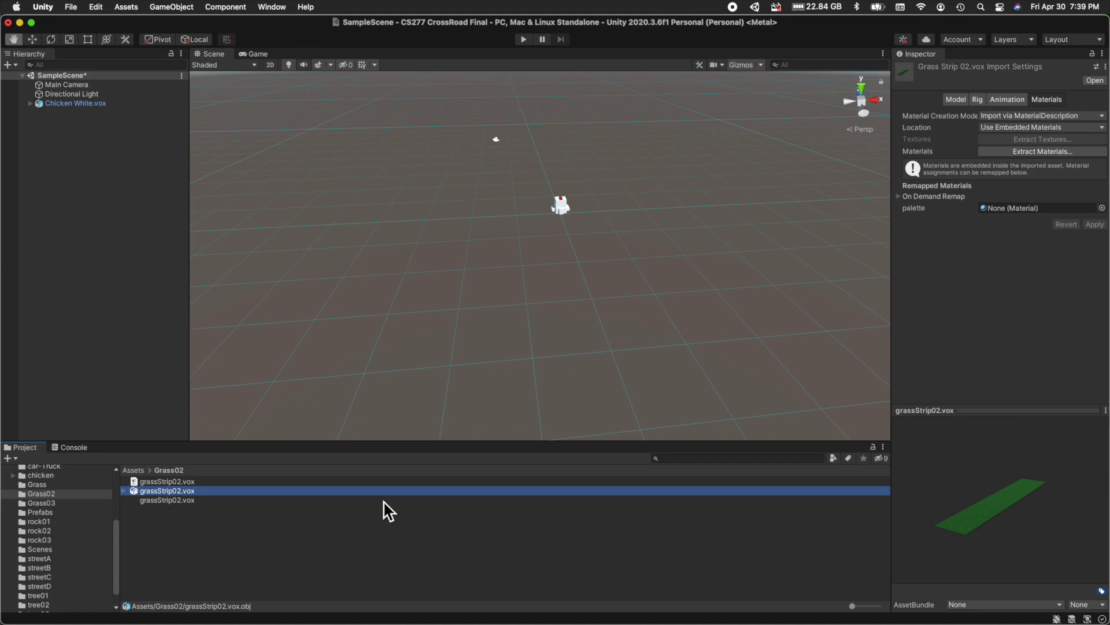
left_click(58, 503)
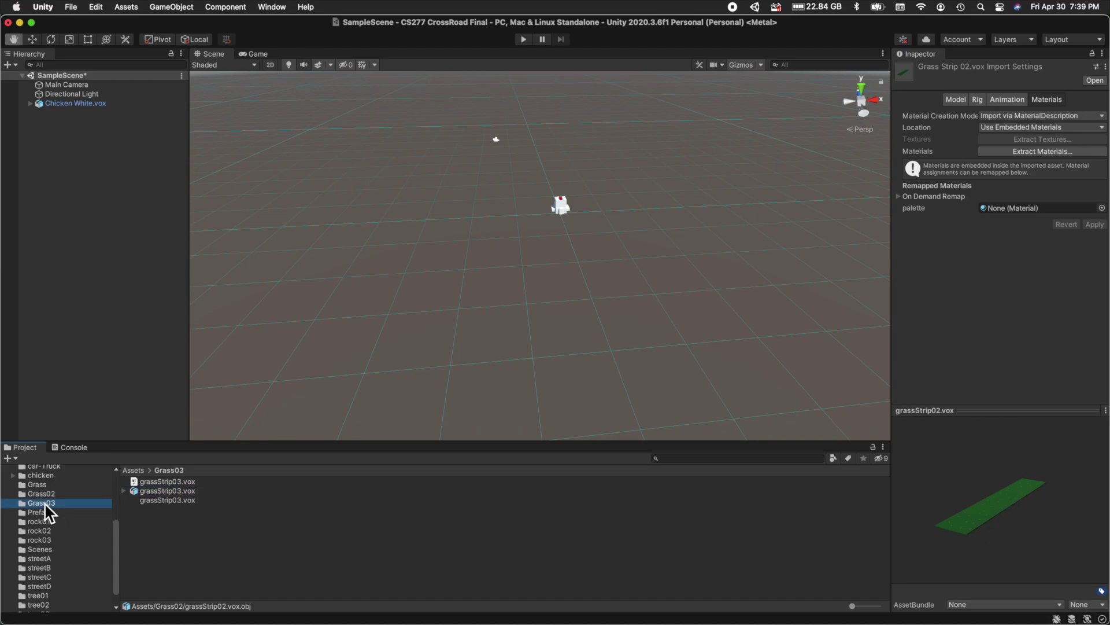
left_click(187, 492)
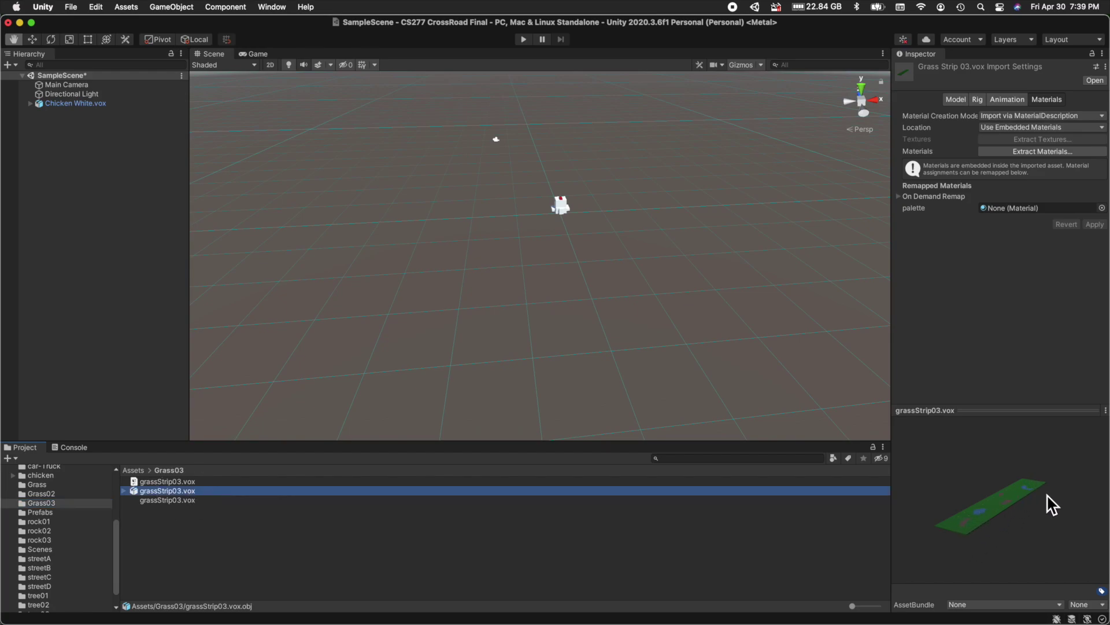
- Add the grassStrip02.vox model from the Grass02 folder to the scene as a top-level object
left_click(41, 494)
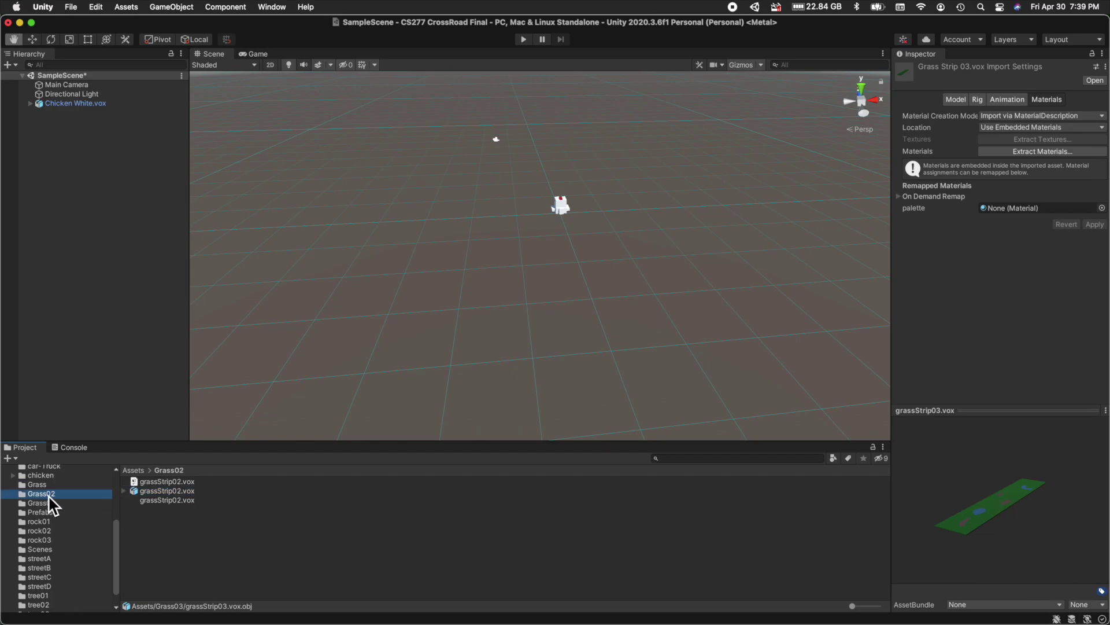
left_click(178, 491)
left_click_drag(178, 492, 99, 156)
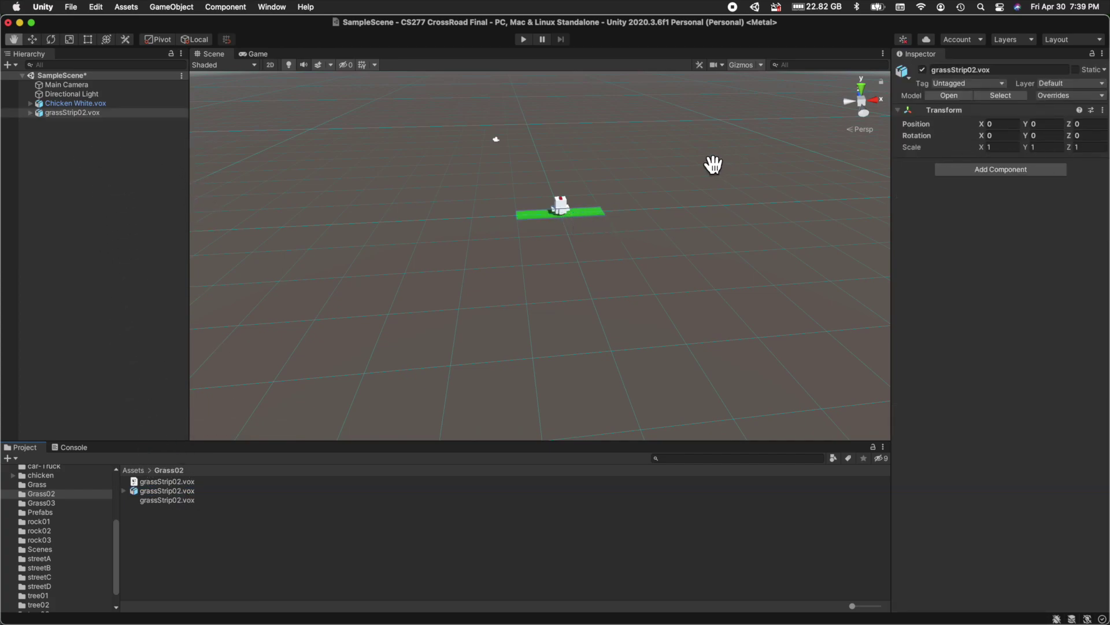
- Create an empty game object with its transform reset and make it the parent of grassStrip02.vox
left_click(171, 7)
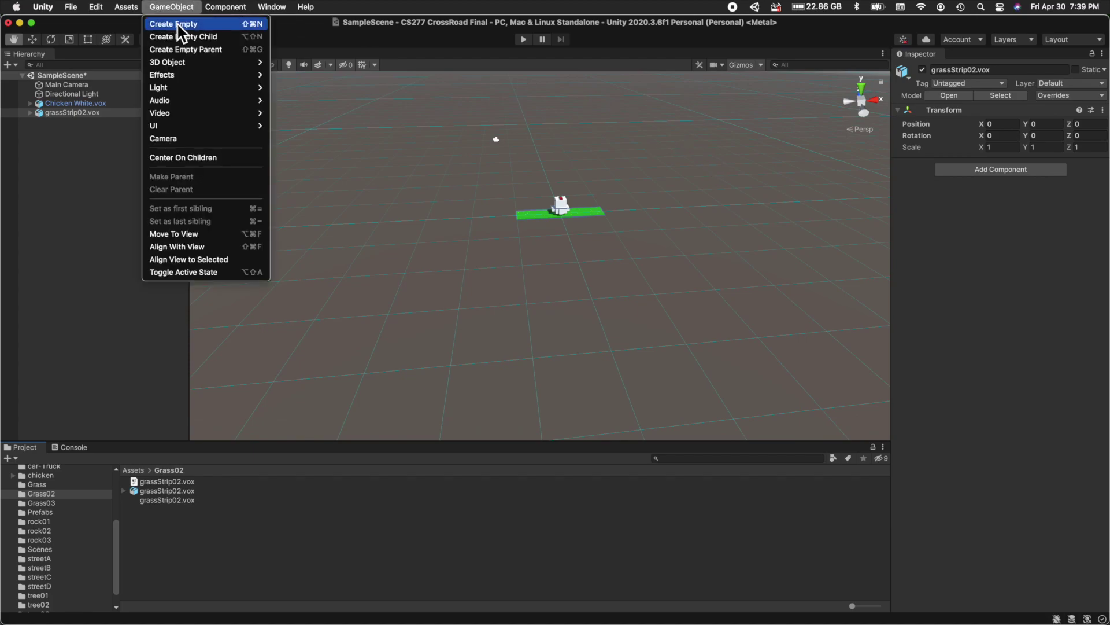
left_click(176, 23)
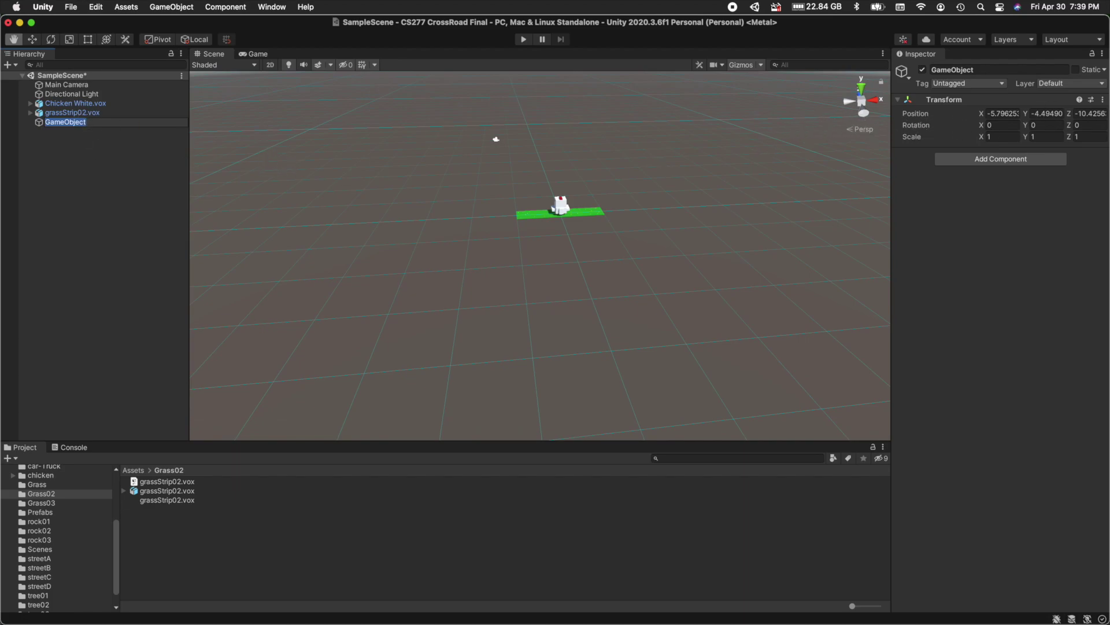
left_click(1103, 100)
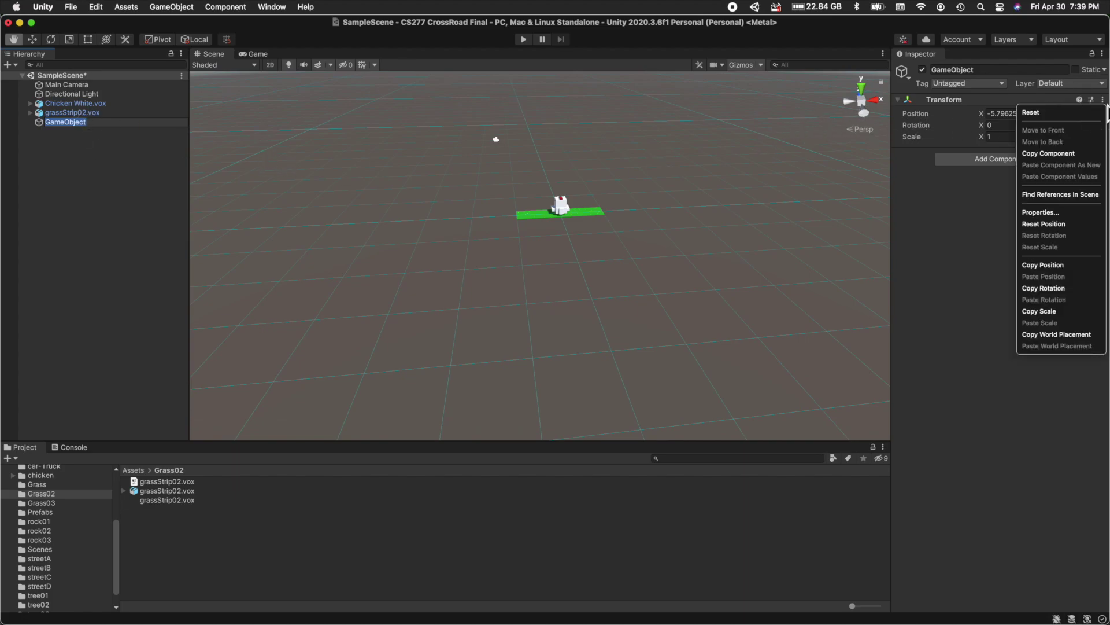
left_click(1032, 112)
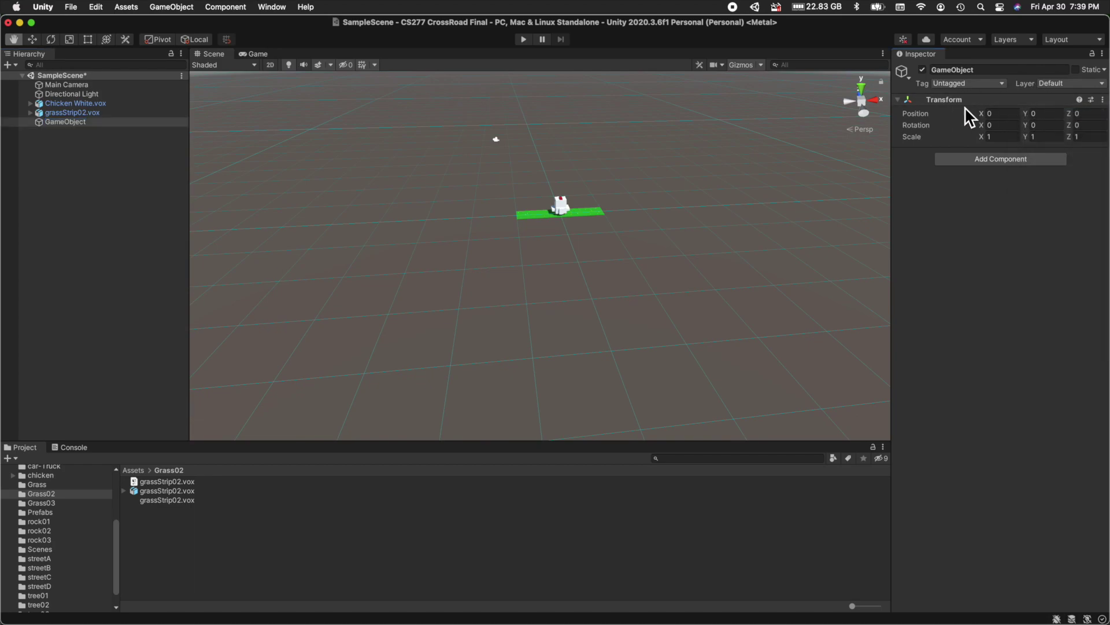
left_click(78, 112)
left_click_drag(84, 113, 85, 122)
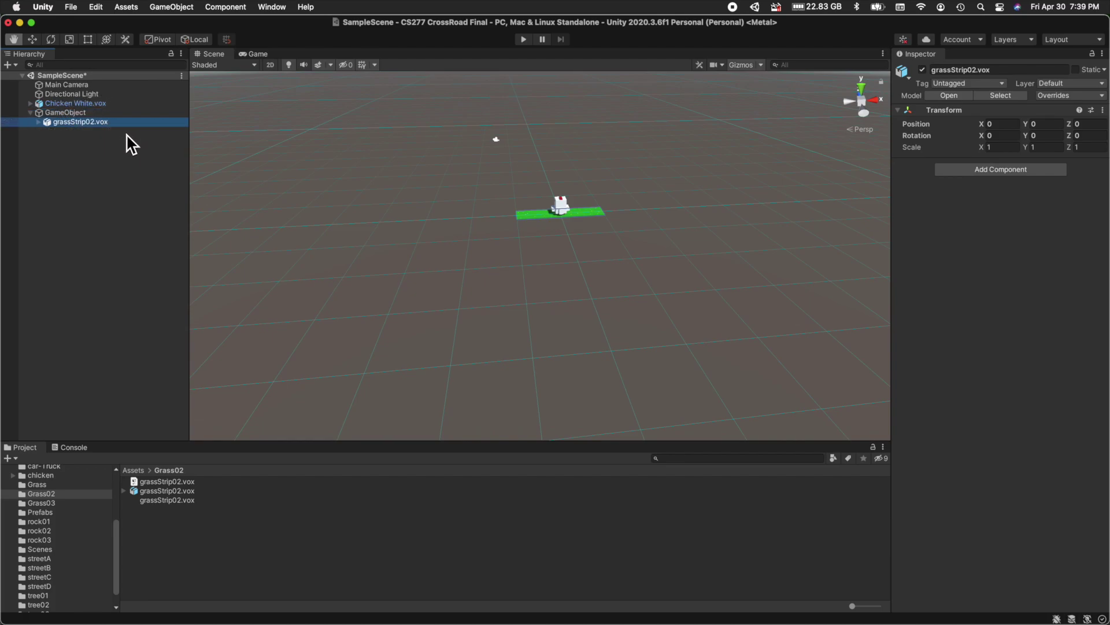
- Duplicate the grass strip three times and lay the copies end to end along positive X, the last at about 61.7
key("w")
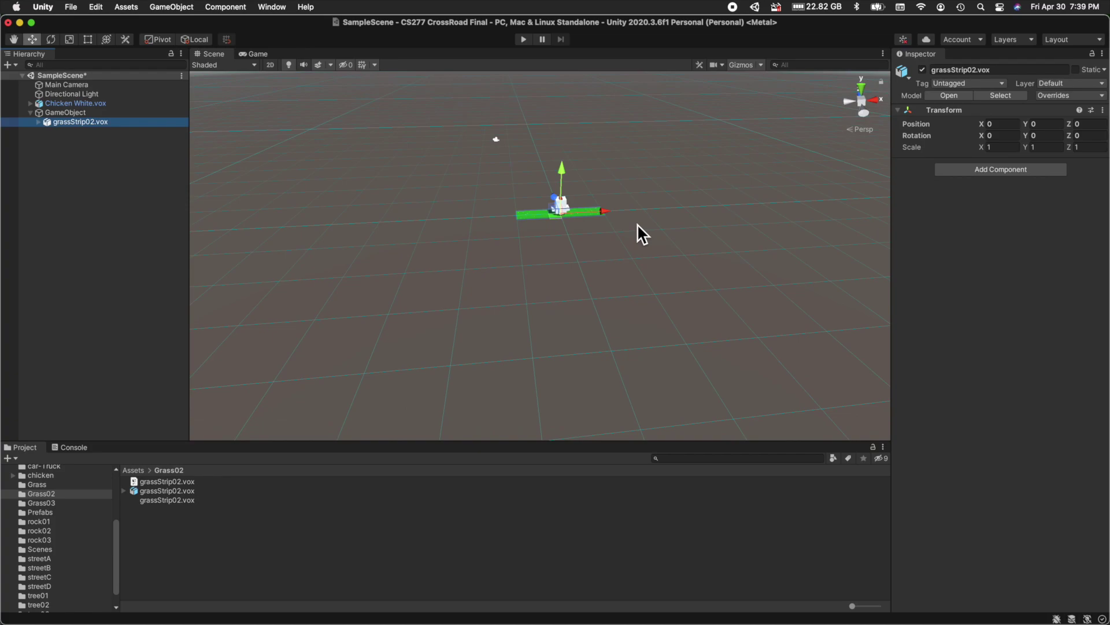
key("super+d")
left_click_drag(607, 213, 842, 202)
key("super+d")
key("super+d")
left_click(97, 7)
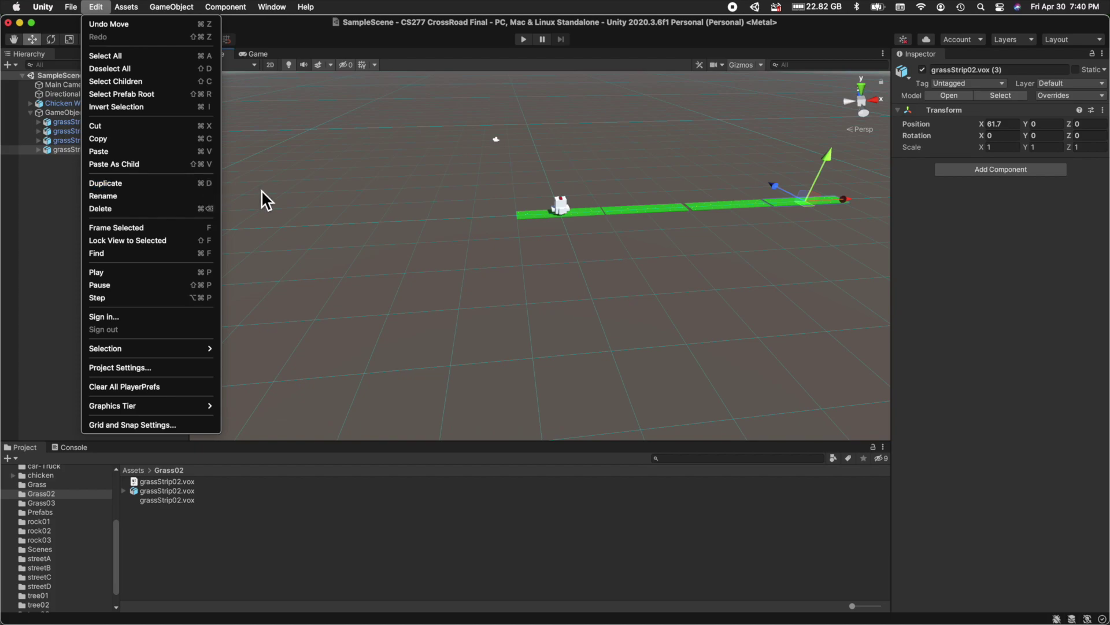
left_click(552, 246)
- Duplicate the original centre grass strip three times and lay the copies along negative X at about -20.2, -40.7 and -61
left_click(529, 216)
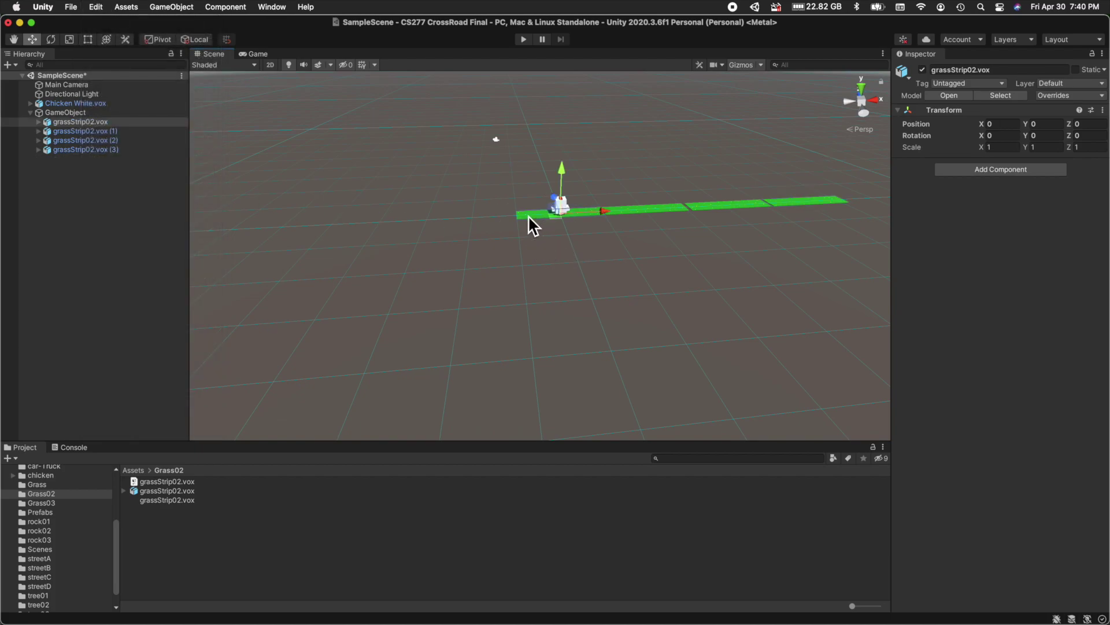
key("super+d")
left_click_drag(607, 214, 328, 228)
key("super+d")
key("super+d")
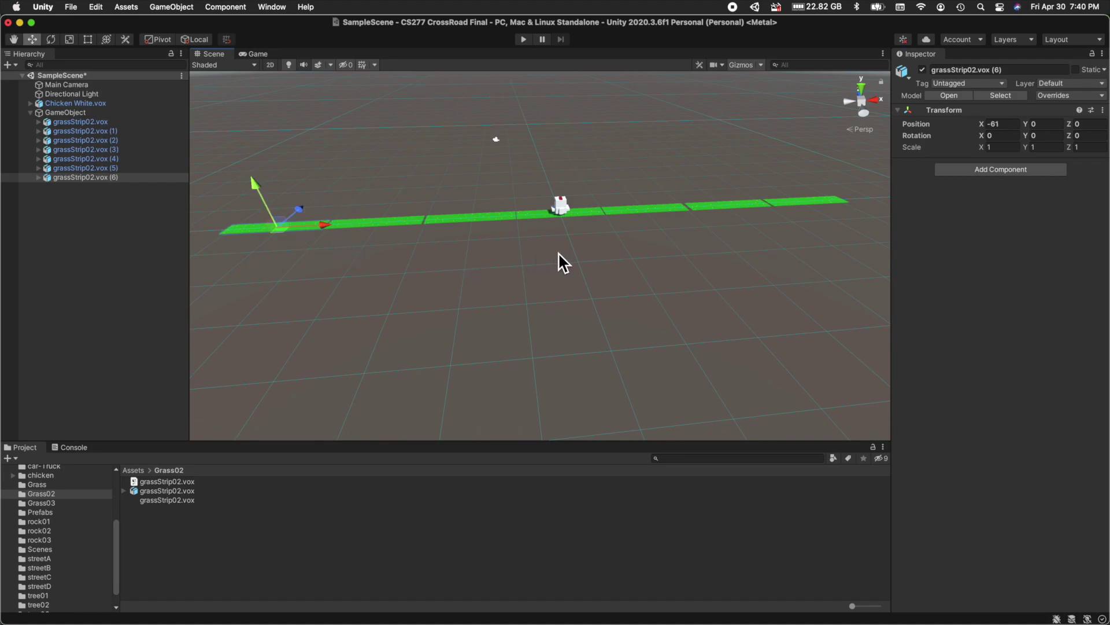
- Try to vertex-snap grassStrip02.vox (4) against the edge of the centre grass strip
scroll(562, 251, "up", 5)
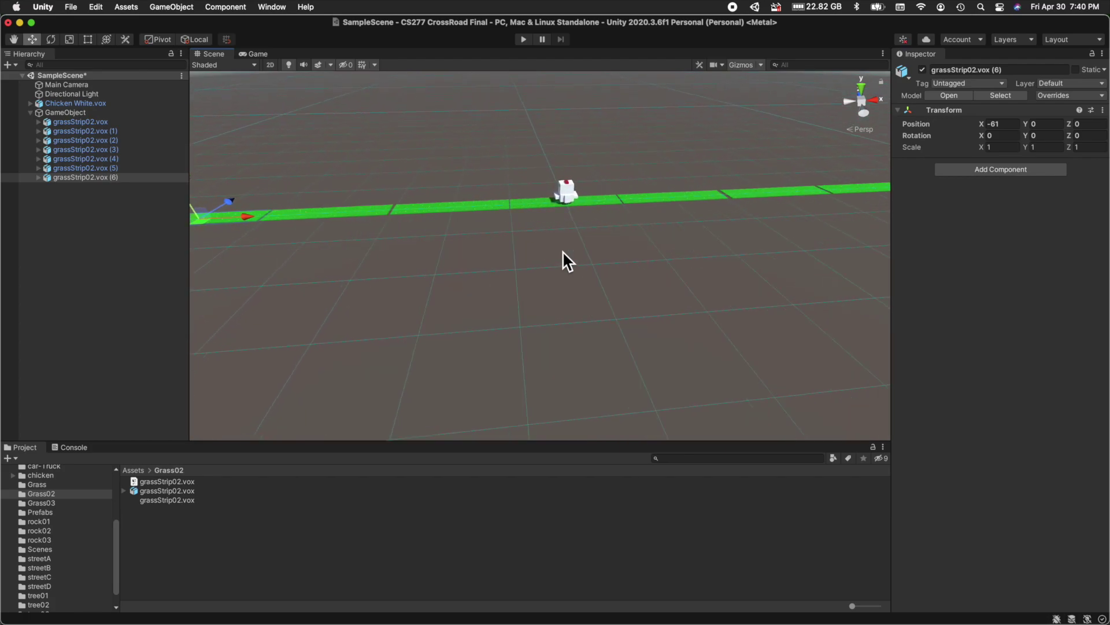
scroll(562, 251, "up", 3)
key("q")
left_click_drag(512, 197, 595, 341)
scroll(545, 297, "up", 5)
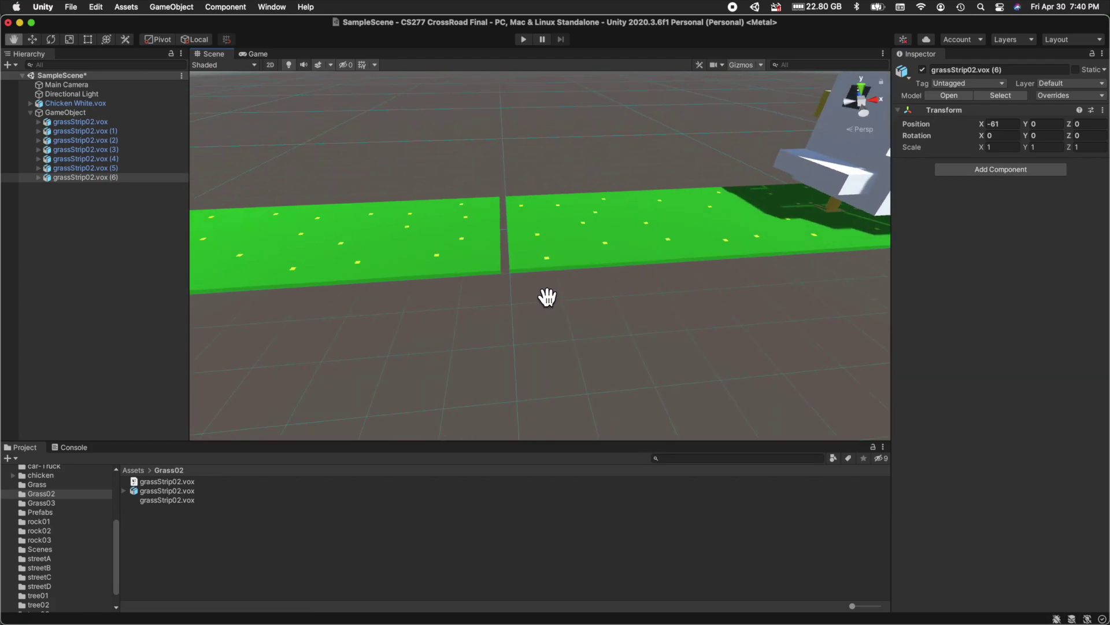
scroll(546, 298, "down", 5)
scroll(547, 297, "down", 4)
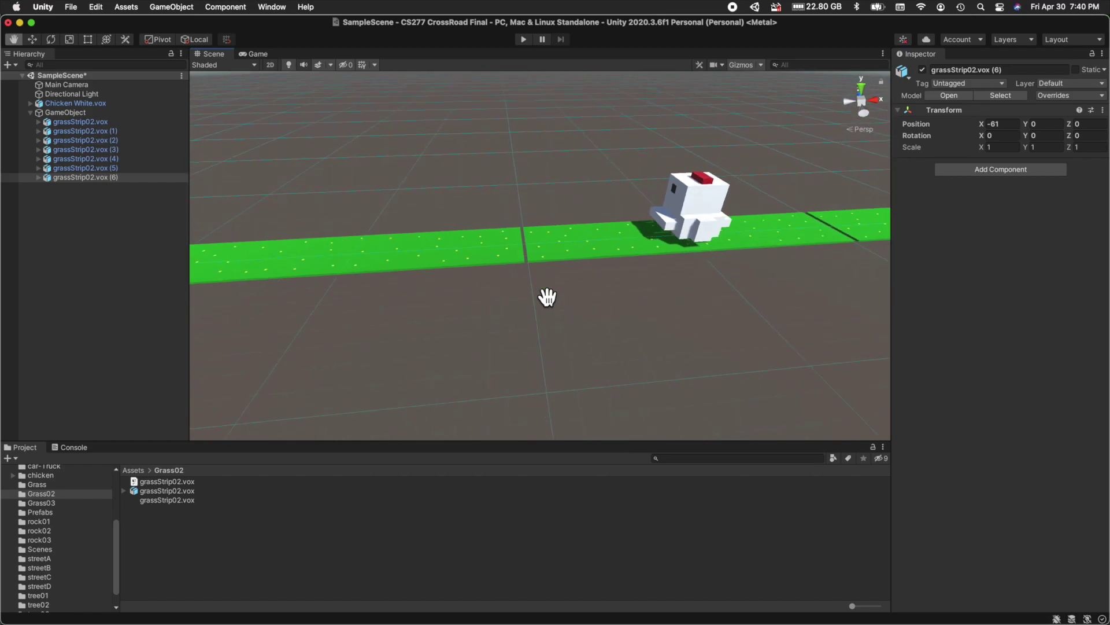
scroll(546, 298, "up", 2)
key("w")
left_click(420, 255)
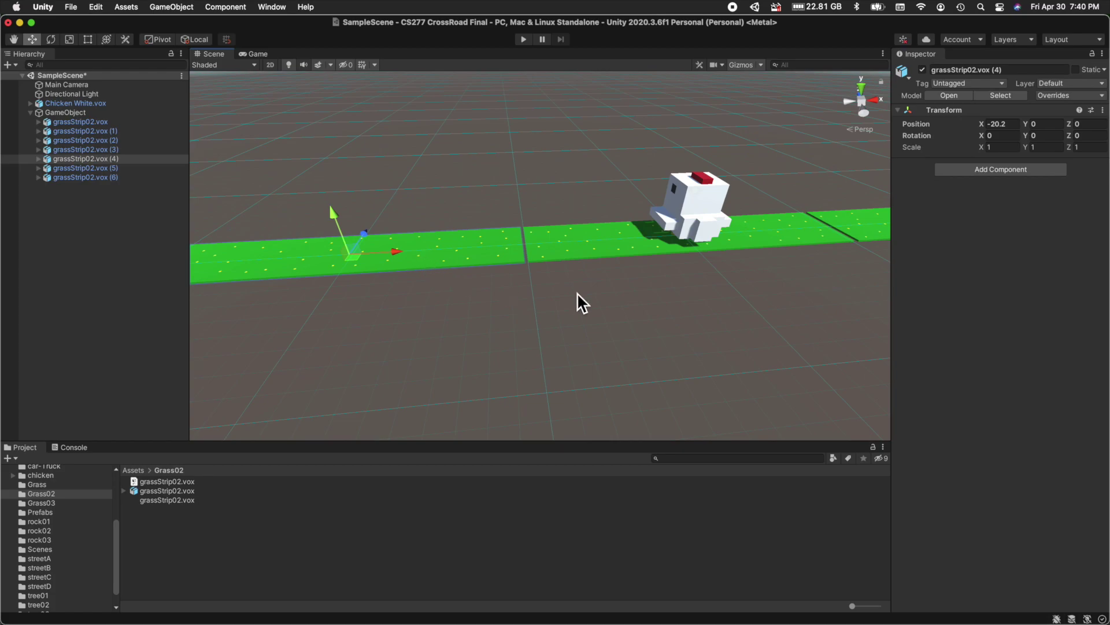
scroll(555, 284, "up", 5)
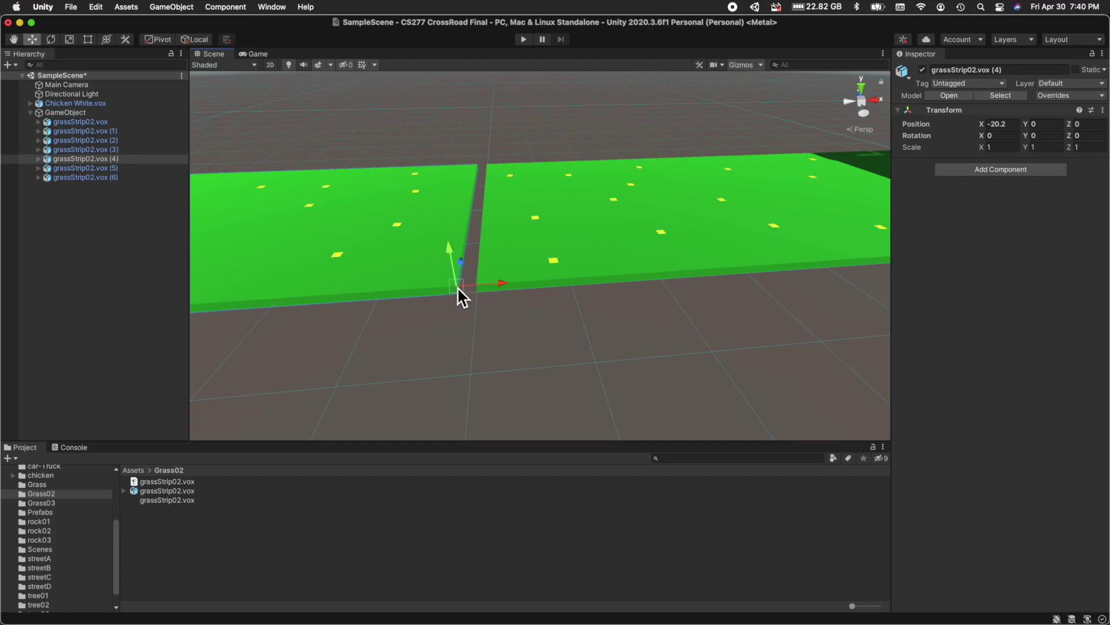
left_click(468, 284)
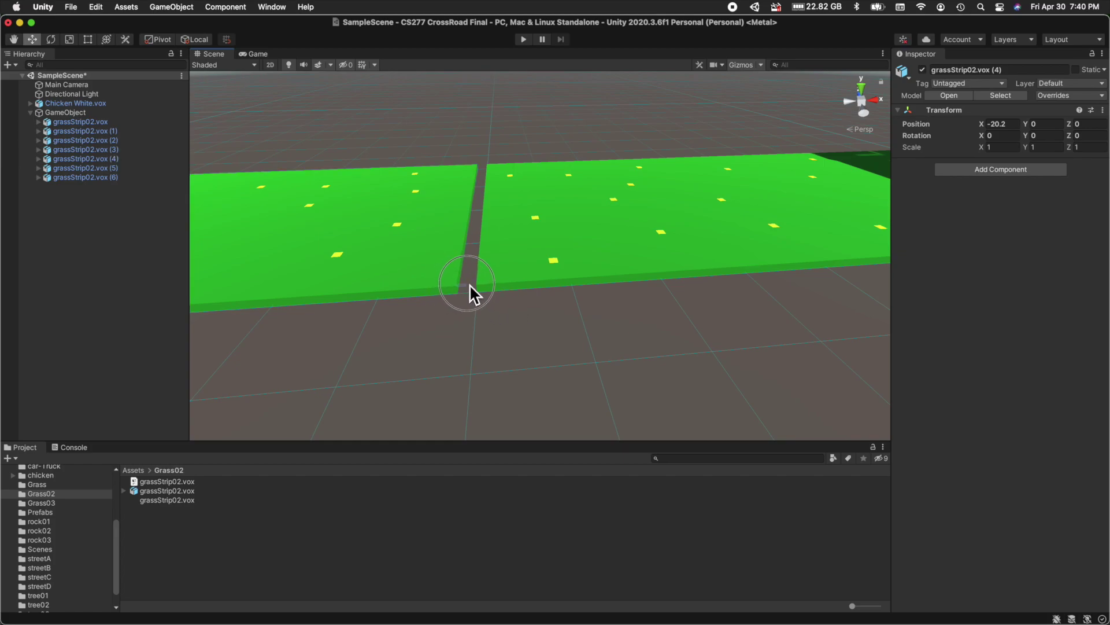
scroll(442, 294, "down", 8)
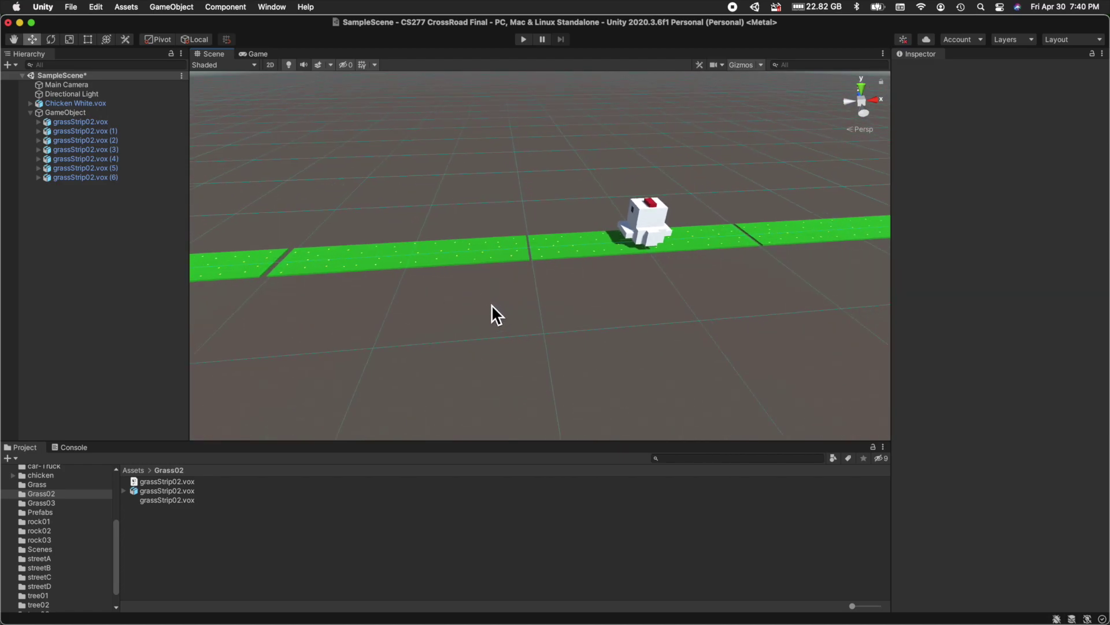
- Vertex-snap the near corner of grassStrip02.vox (4) to the centre strip's corner, placing it at X -20
left_click(464, 253)
scroll(570, 288, "up", 10)
scroll(571, 287, "down", 6)
scroll(570, 288, "up", 1)
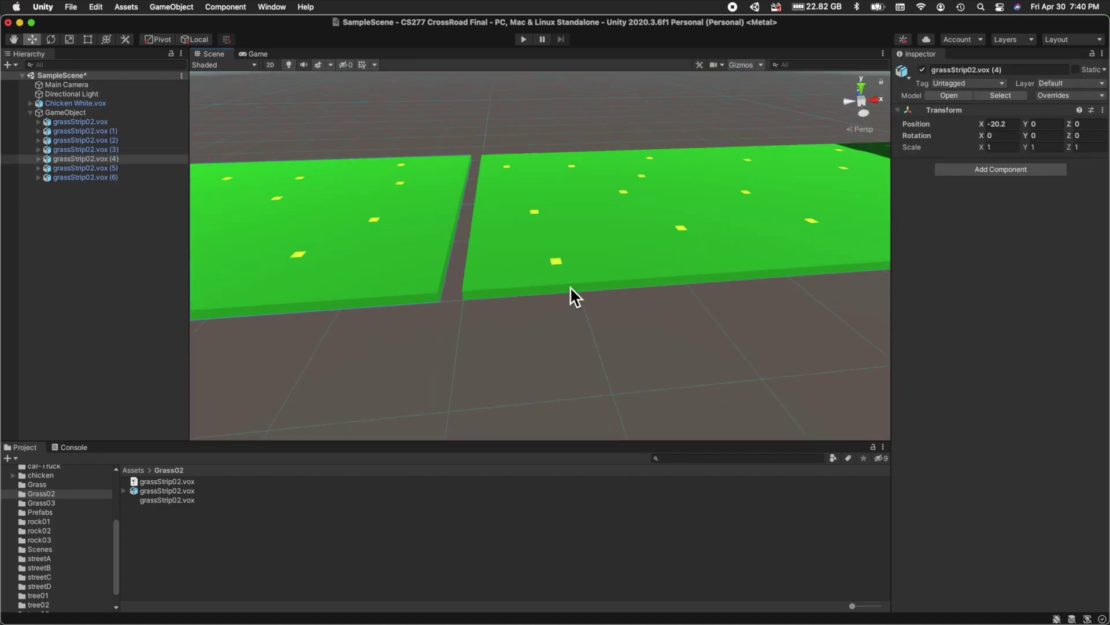
key("v")
left_click_drag(438, 298, 461, 292)
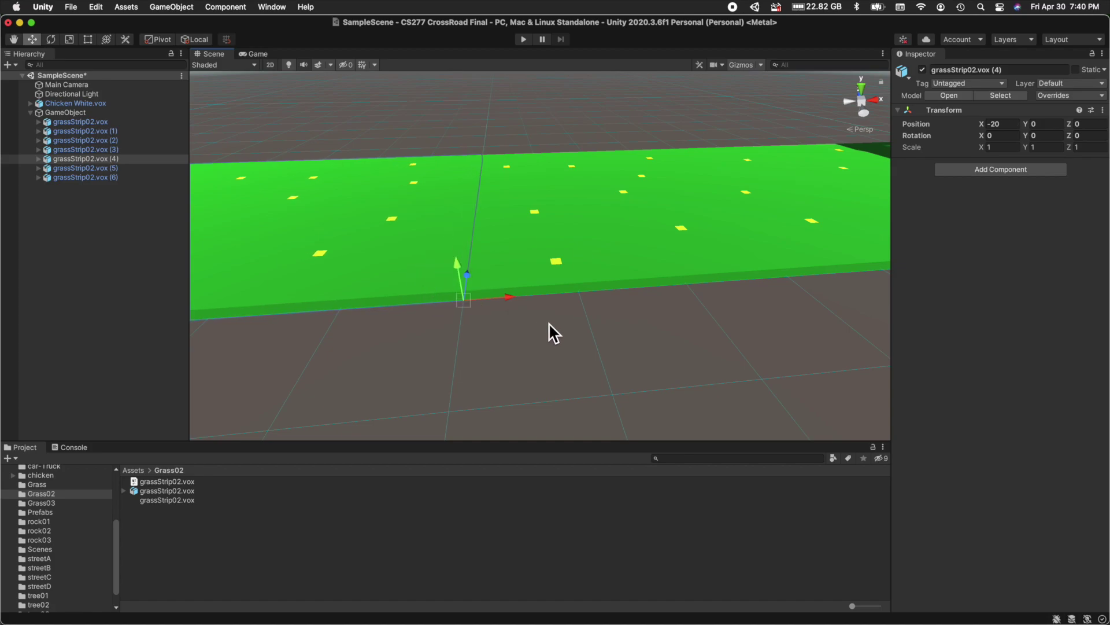
- Vertex-snap the near corner of grassStrip02.vox (5) to the end of grassStrip02.vox (4), placing it at X -40
scroll(549, 322, "down", 5)
scroll(548, 321, "down", 1)
middle_click_drag(434, 316, 528, 319)
scroll(526, 298, "up", 5)
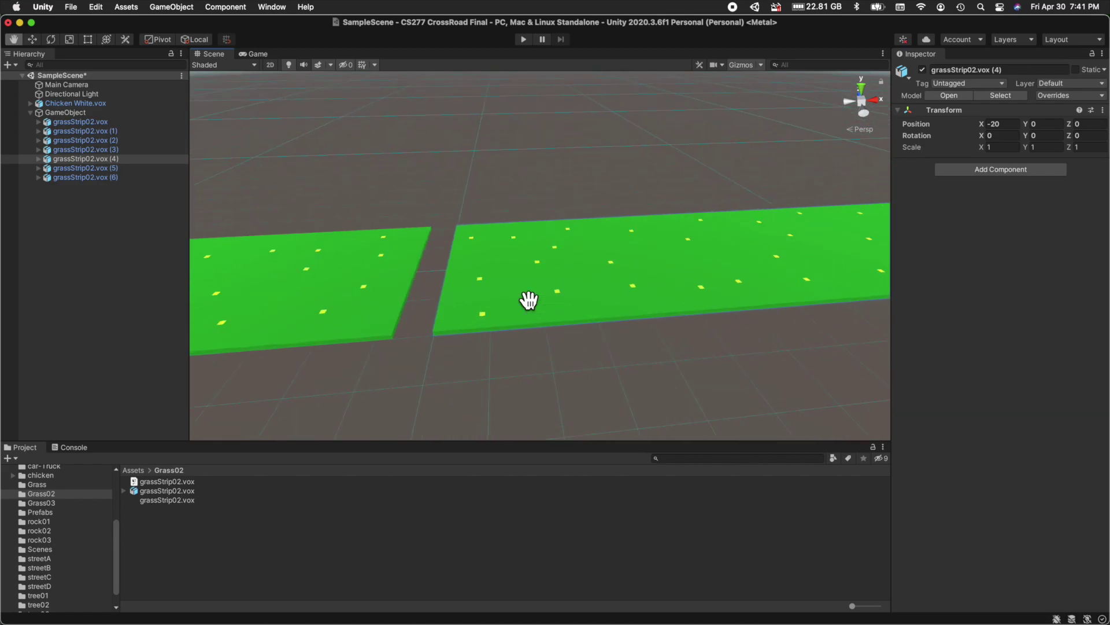
scroll(529, 299, "up", 1)
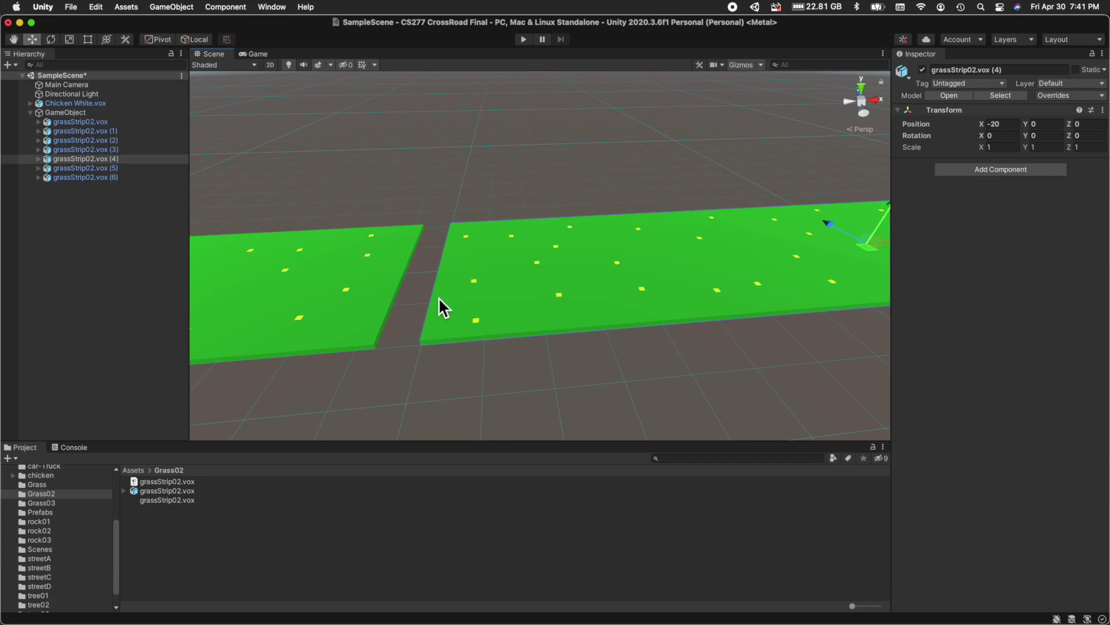
key("Down")
key("f")
scroll(480, 282, "up", 8)
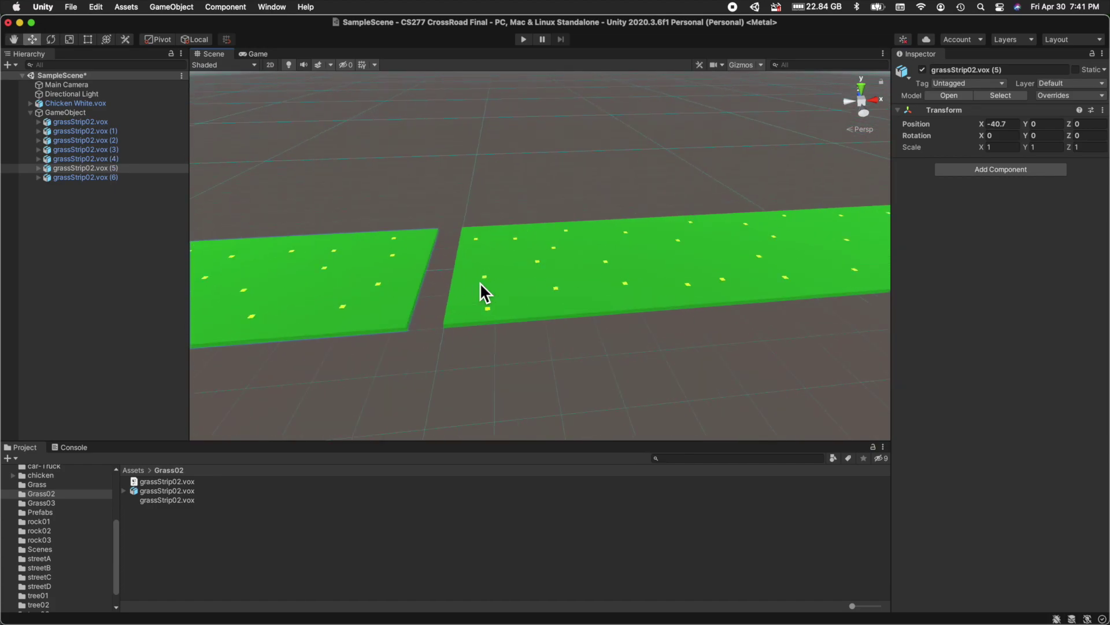
scroll(480, 282, "down", 2)
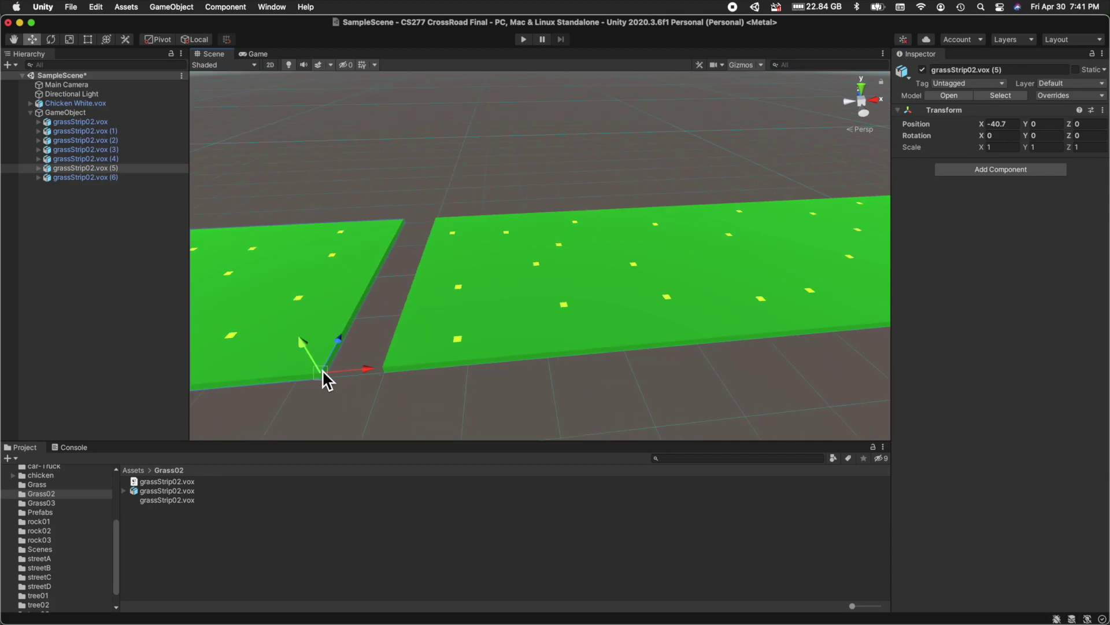
left_click_drag(320, 371, 389, 363)
- Vertex-snap the near corner of grassStrip02.vox (6) to the end of grassStrip02.vox (5), placing it at X -60
scroll(410, 376, "down", 3)
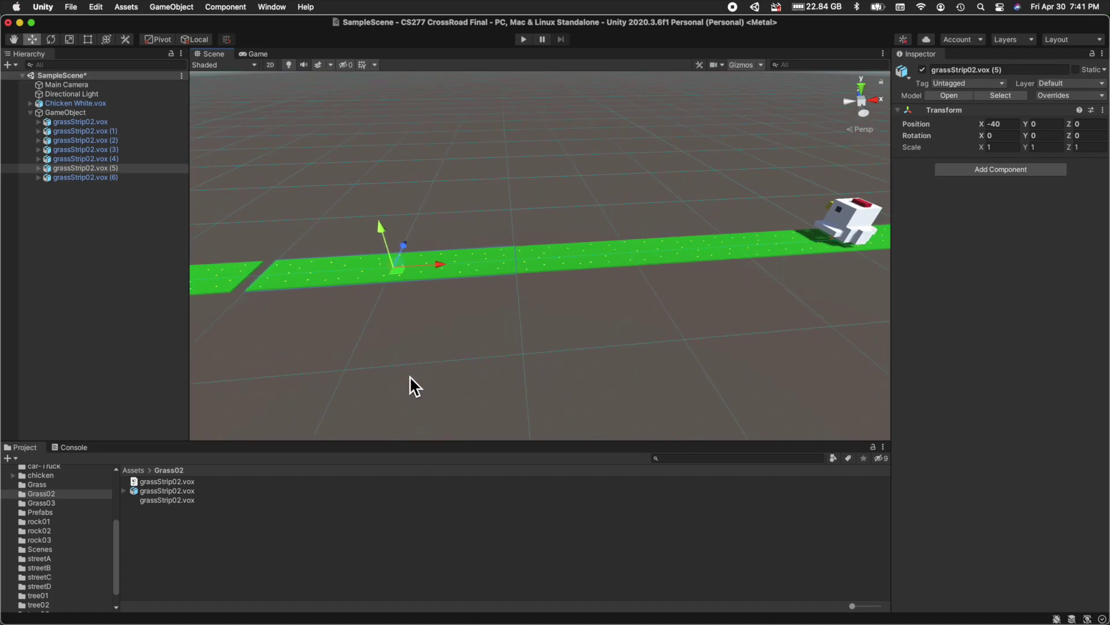
key("q")
left_click_drag(297, 360, 518, 370)
scroll(518, 370, "up", 2)
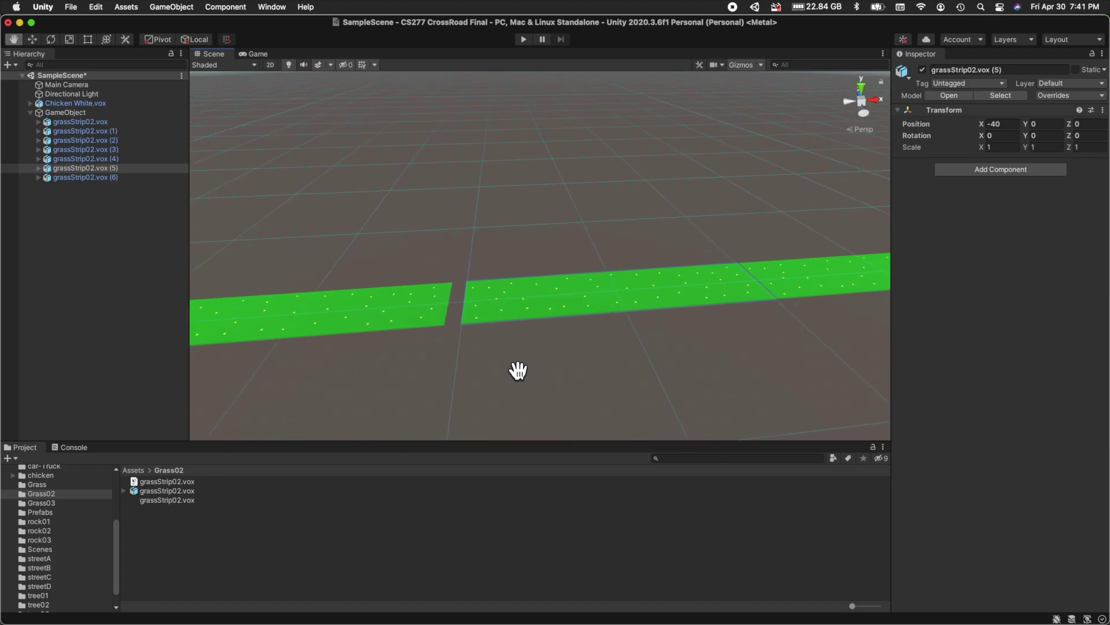
key("w")
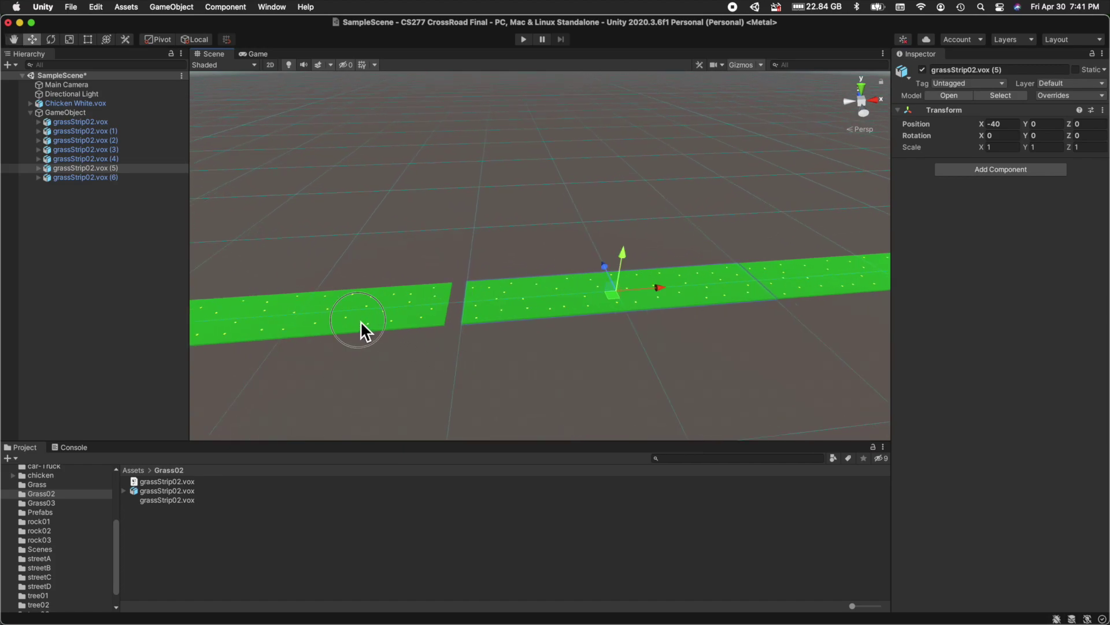
left_click(359, 322)
scroll(456, 339, "up", 5)
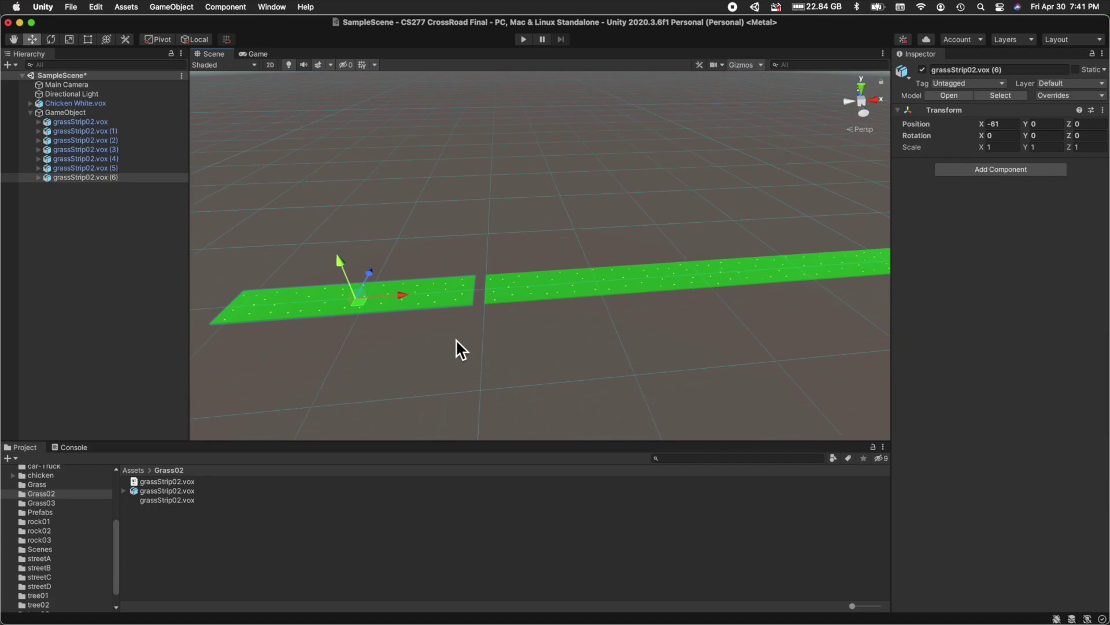
middle_click_drag(455, 350, 540, 260)
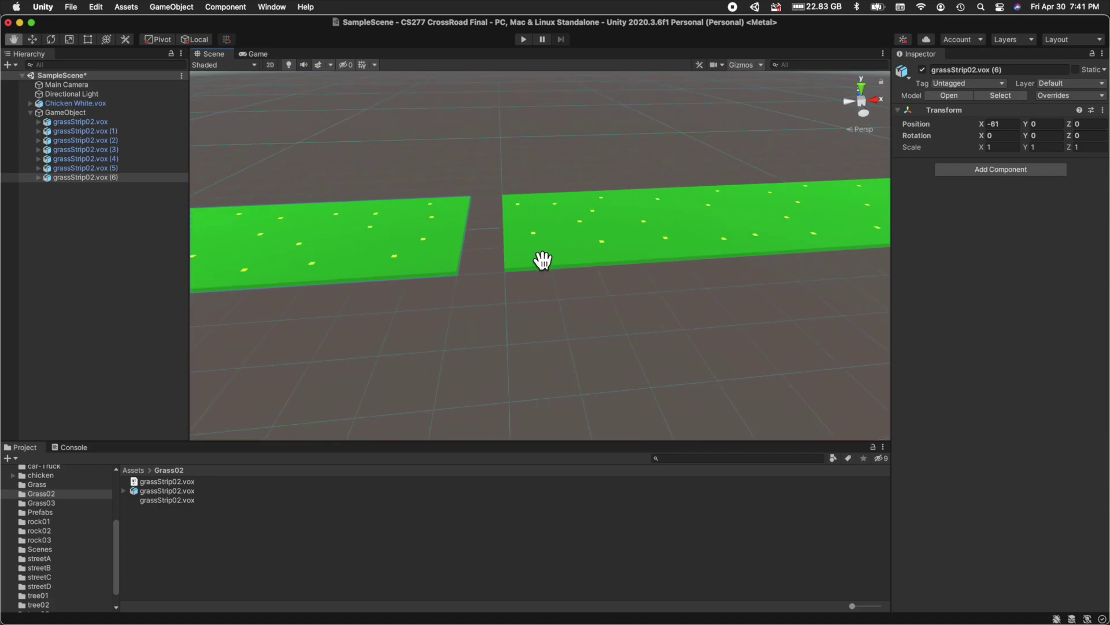
scroll(499, 278, "down", 2)
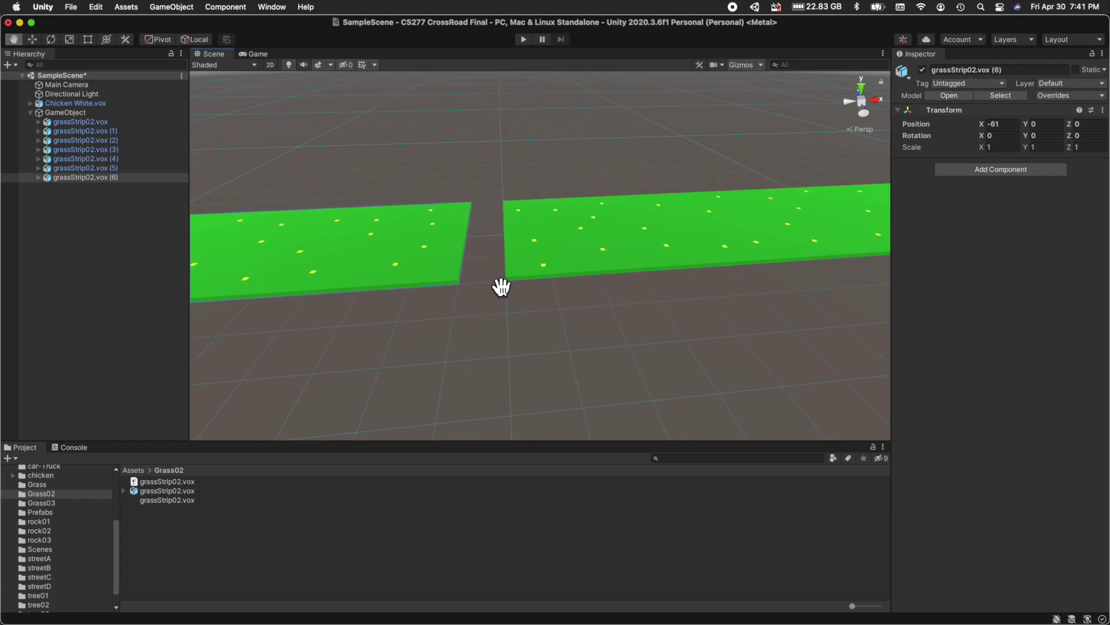
scroll(501, 284, "up", 5)
scroll(501, 285, "down", 6)
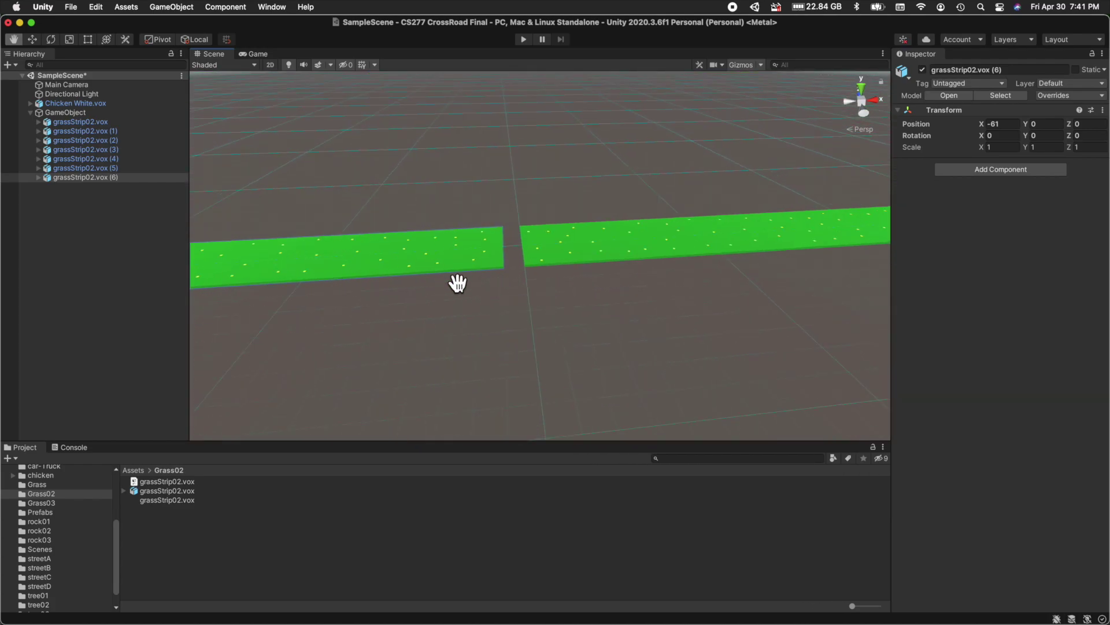
key("w")
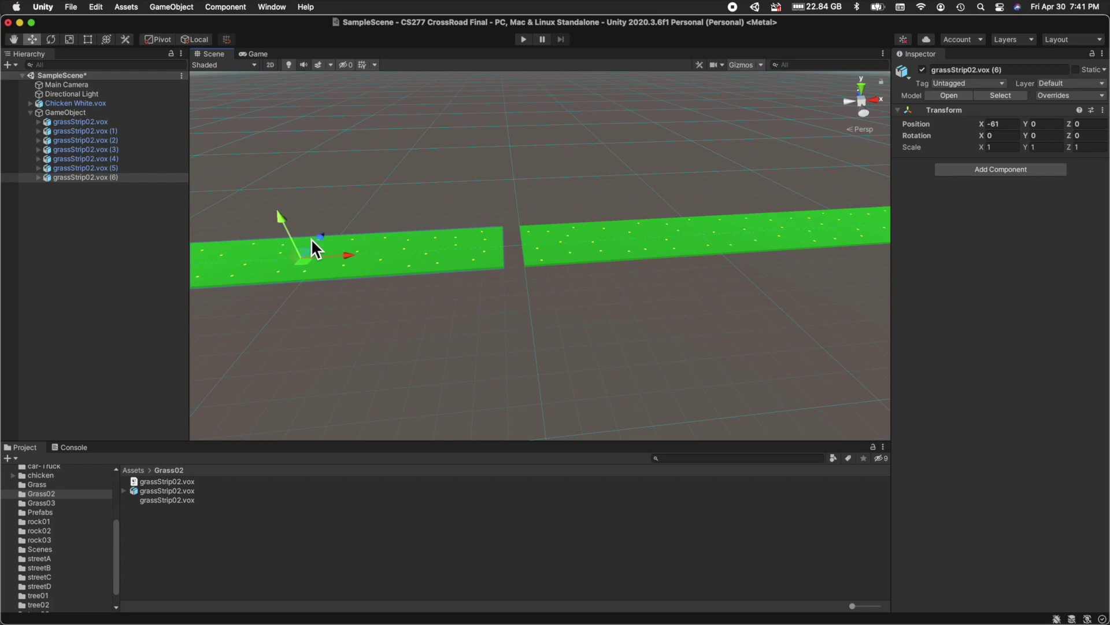
scroll(525, 255, "up", 5)
scroll(525, 255, "down", 2)
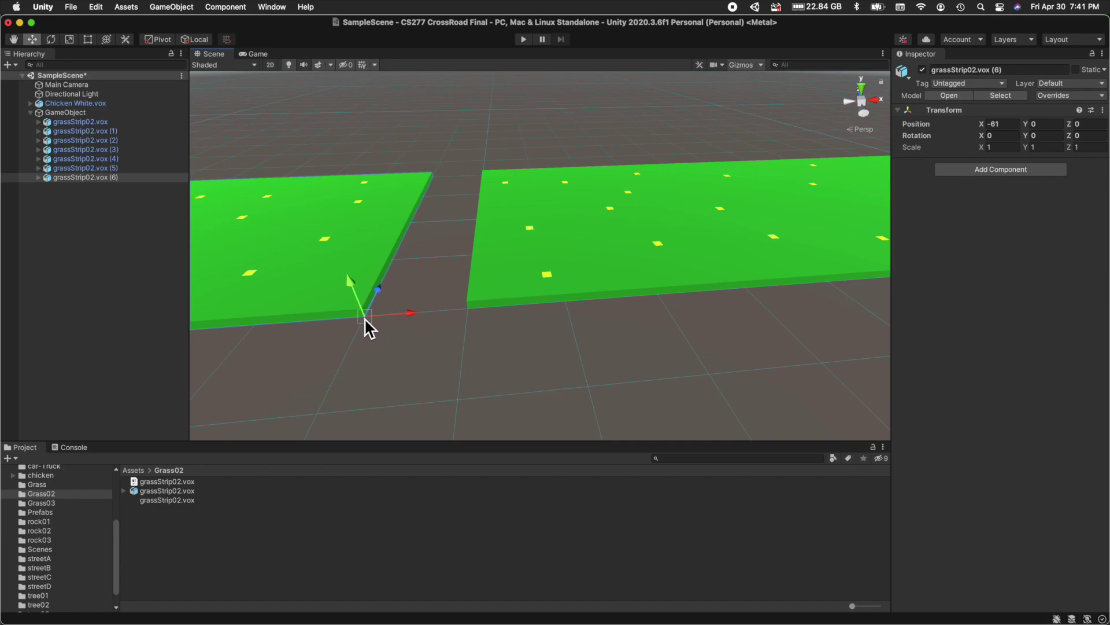
left_click_drag(363, 310, 473, 302)
key("f")
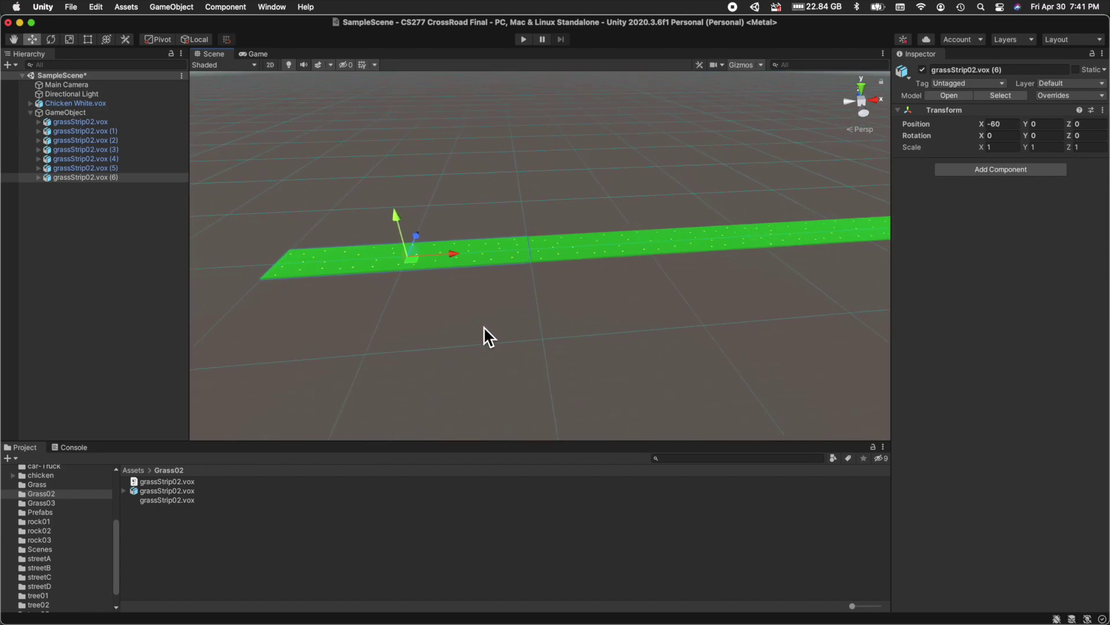
- Vertex-snap the near corner of grassStrip02.vox (1) to the centre strip's positive-X end, placing it at X 20
key("q")
left_click_drag(732, 281, 319, 313)
left_click_drag(771, 288, 426, 315)
left_click_drag(625, 307, 547, 303)
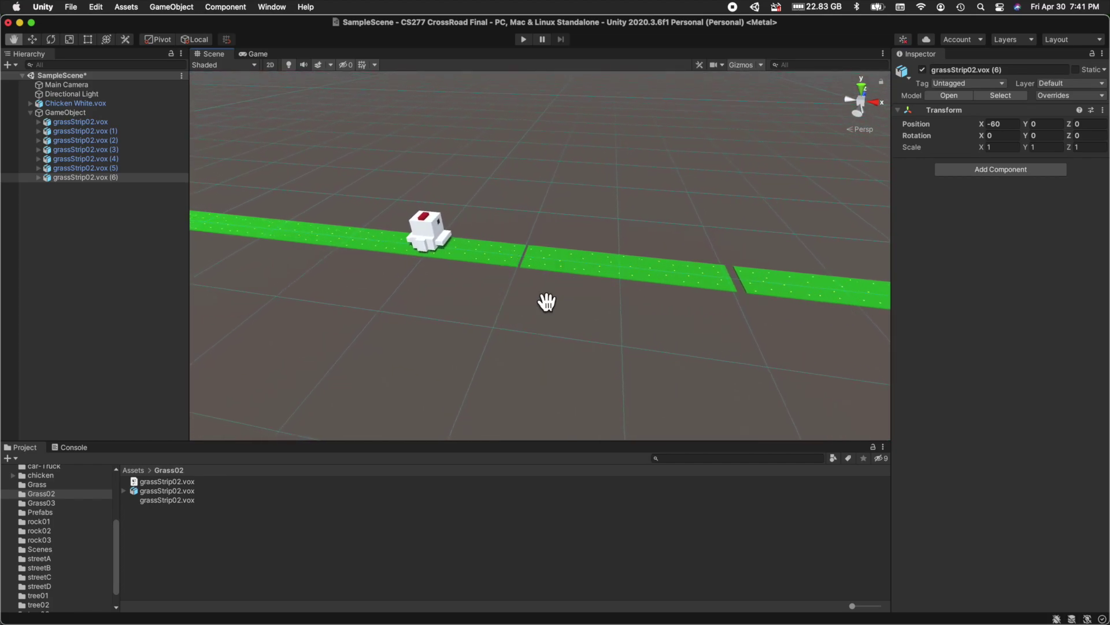
left_click_drag(583, 299, 606, 273, "alt")
scroll(545, 312, "up", 5)
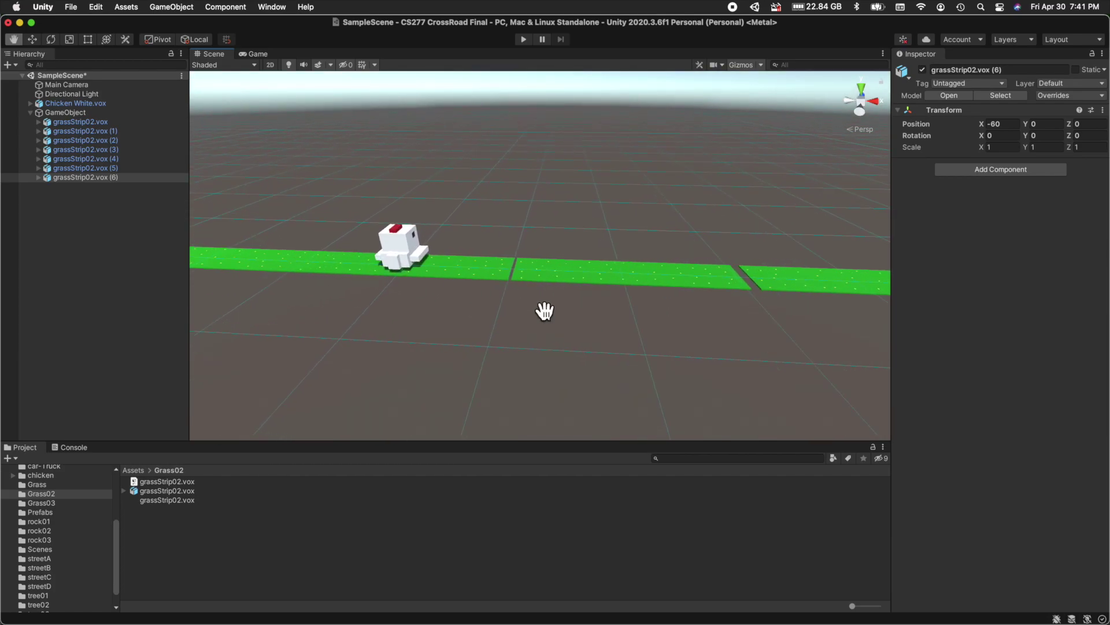
scroll(544, 311, "up", 5)
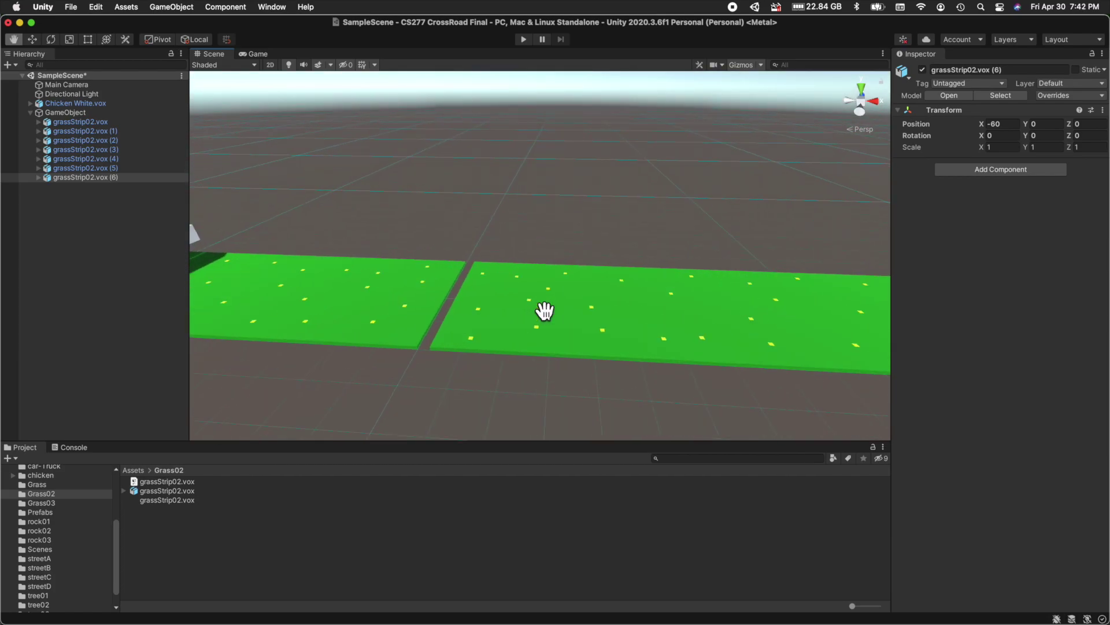
left_click_drag(501, 370, 508, 352)
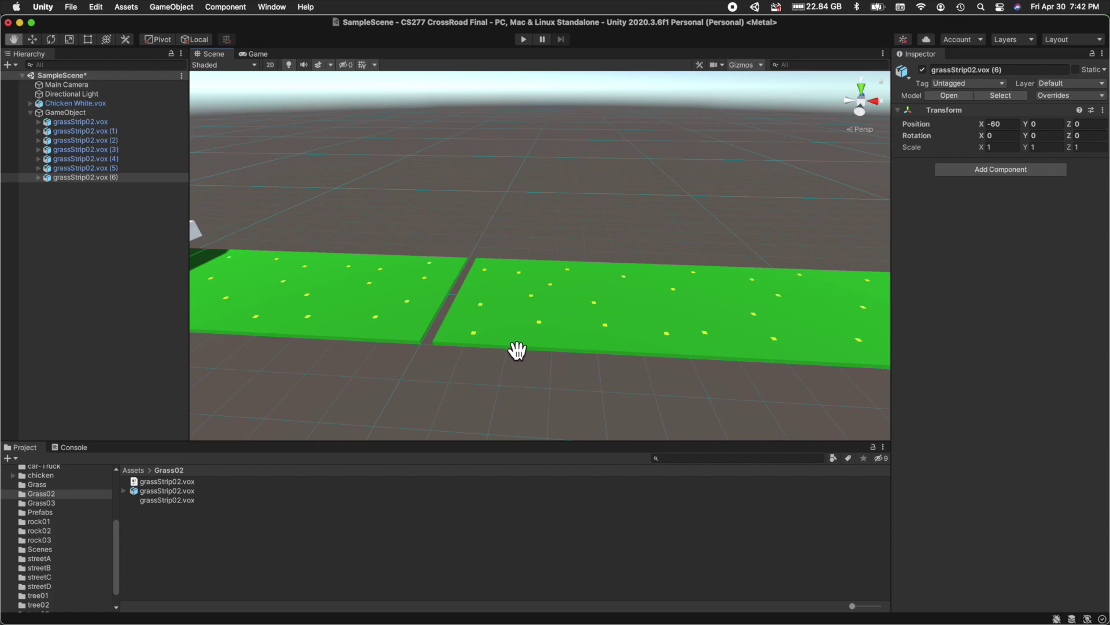
key("w")
left_click(657, 330)
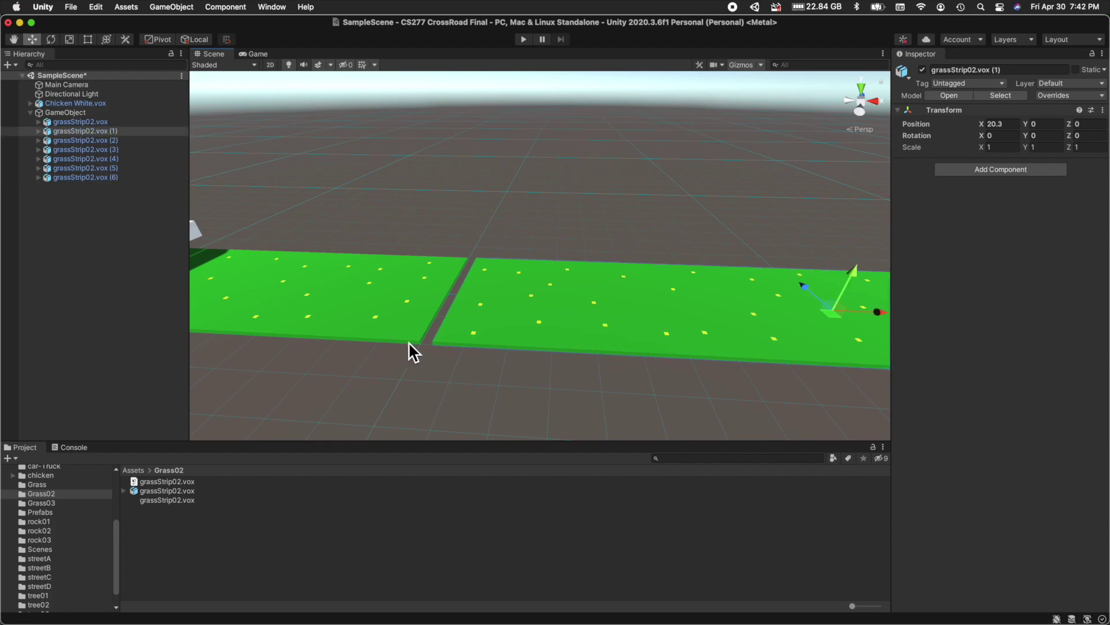
scroll(428, 345, "down", 3)
scroll(428, 344, "up", 4)
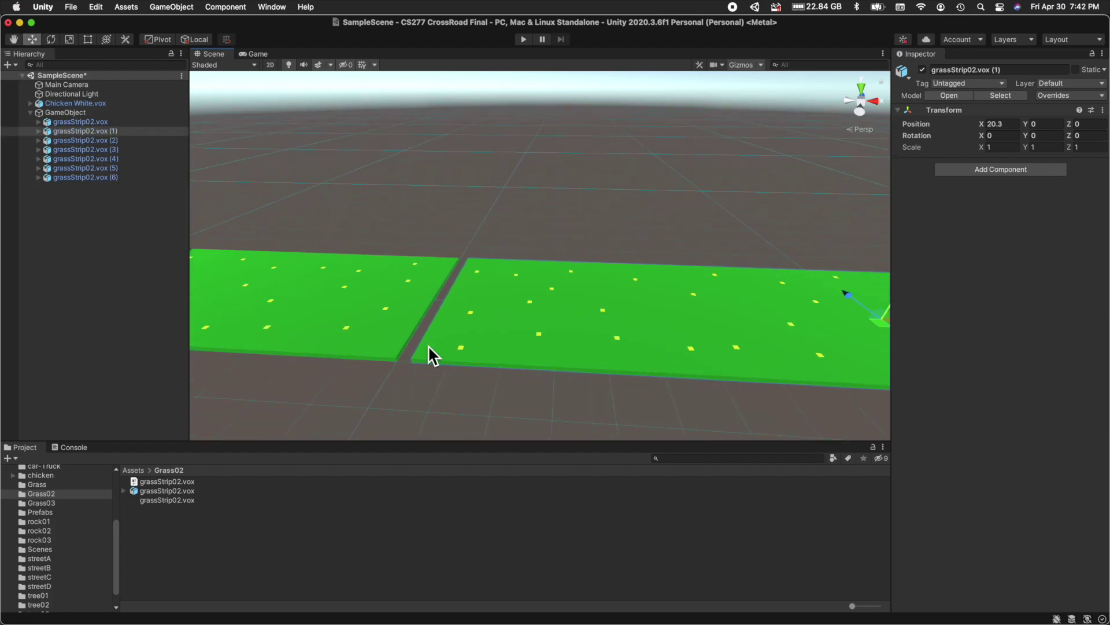
scroll(428, 345, "up", 2)
scroll(428, 345, "down", 1)
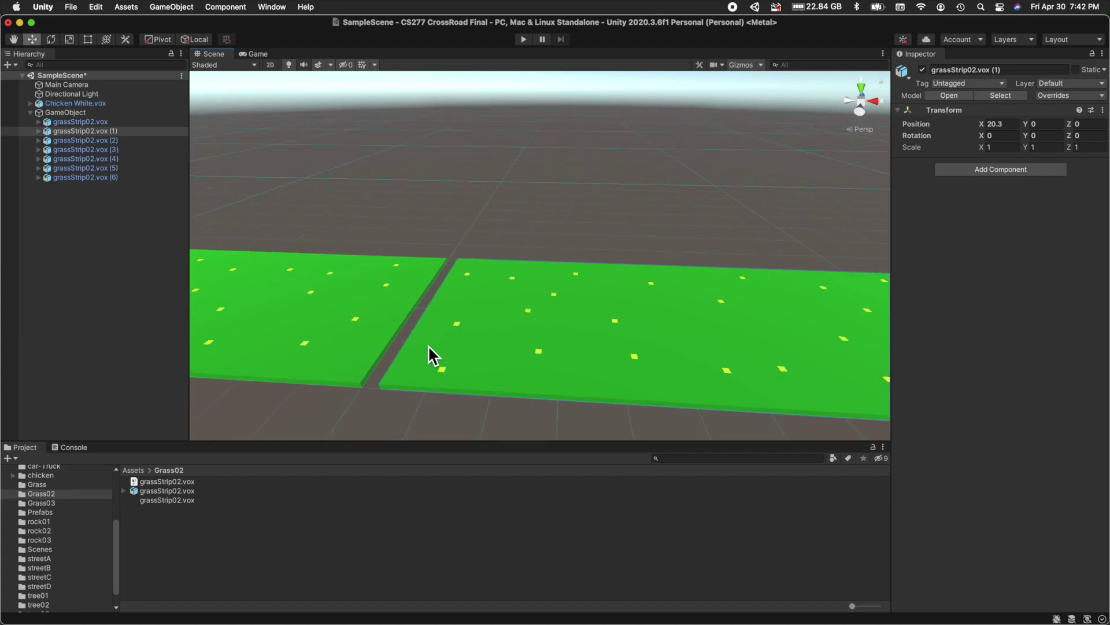
key("v")
left_click_drag(383, 385, 359, 383)
scroll(449, 400, "down", 5)
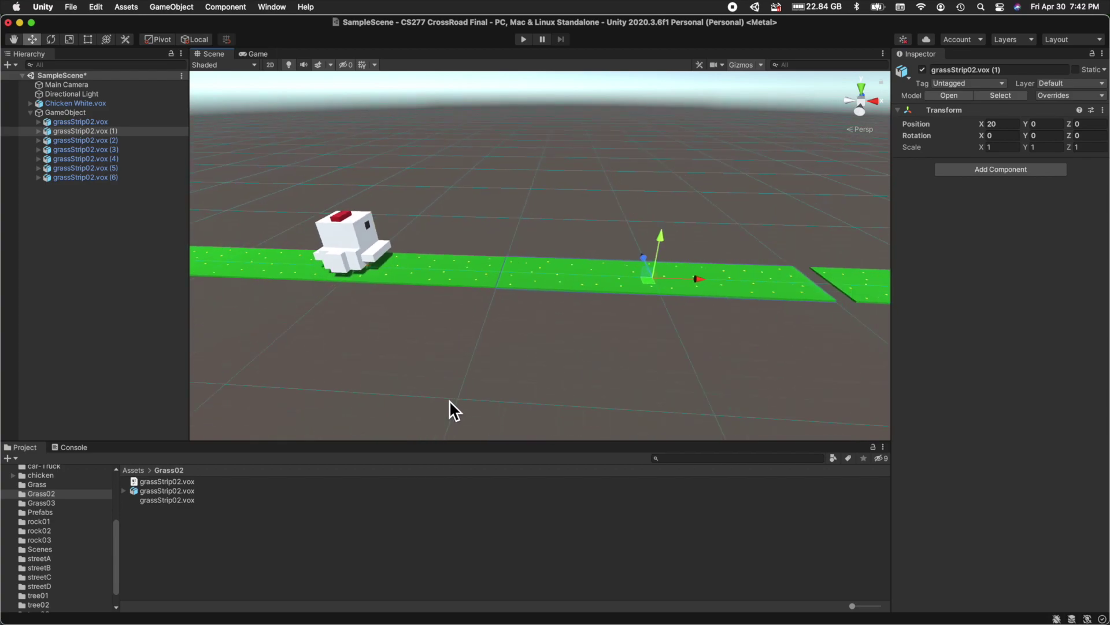
- Vertex-snap the near corner of grassStrip02.vox (2) to the end of grassStrip02.vox (1), placing it at X 40
key("q")
left_click_drag(686, 369, 294, 349)
left_click_drag(565, 338, 458, 340)
key("w")
left_click(558, 295)
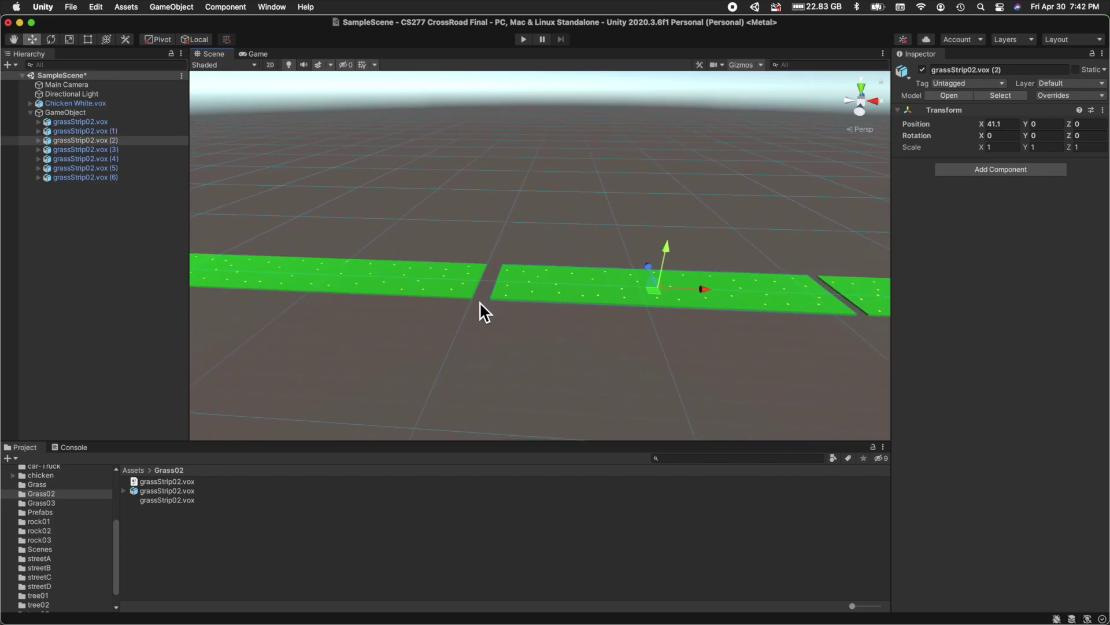
scroll(478, 301, "down", 3)
scroll(477, 302, "up", 8)
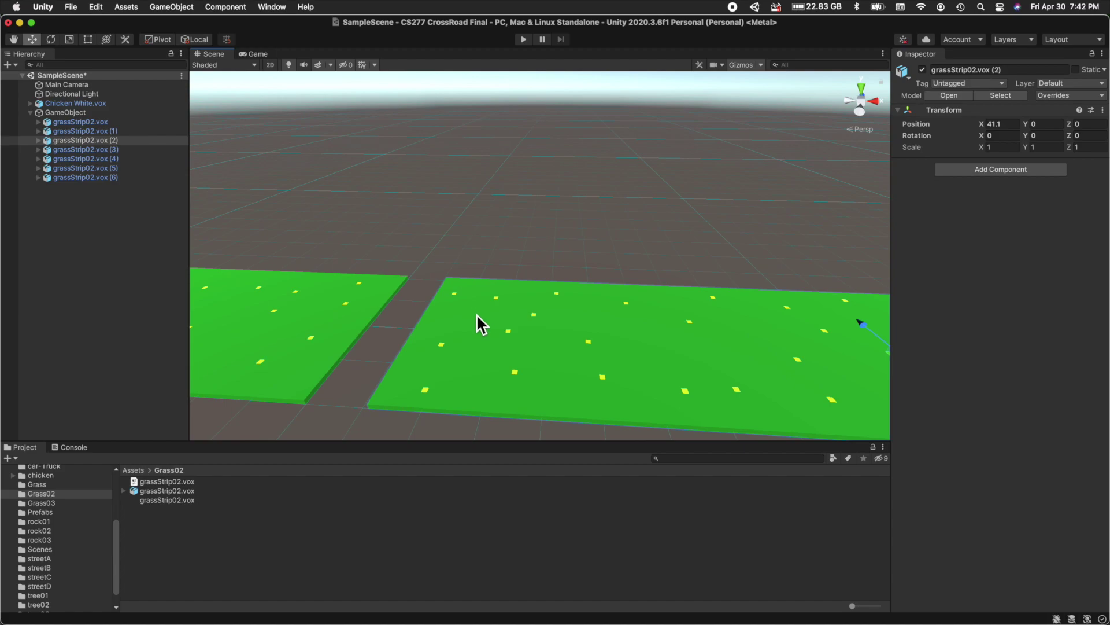
key("v")
left_click_drag(369, 403, 302, 399)
scroll(412, 394, "down", 5)
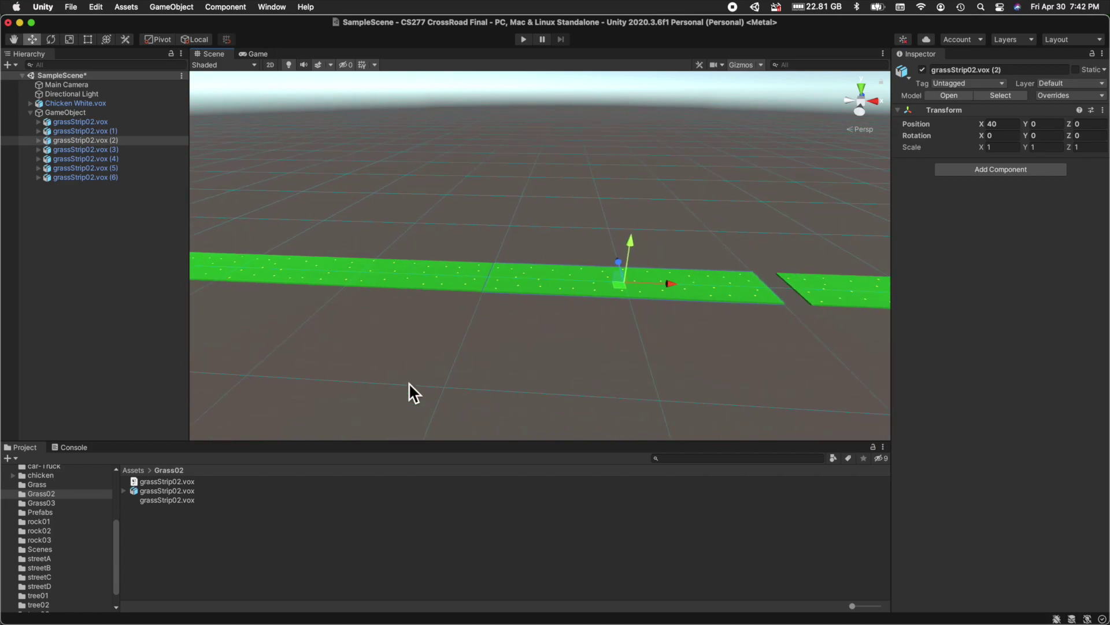
- Vertex-snap the near corner of grassStrip02.vox (3) to the end of grassStrip02.vox (2), placing it at X 60
key("q")
left_click_drag(701, 330, 555, 317)
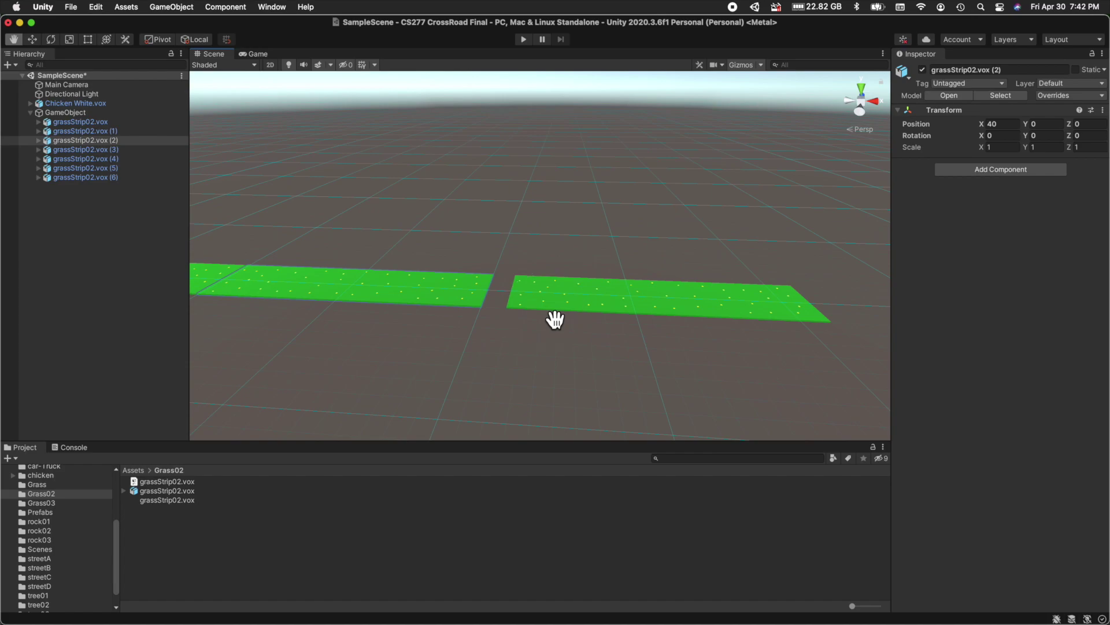
key("w")
left_click(571, 295)
scroll(503, 310, "down", 2)
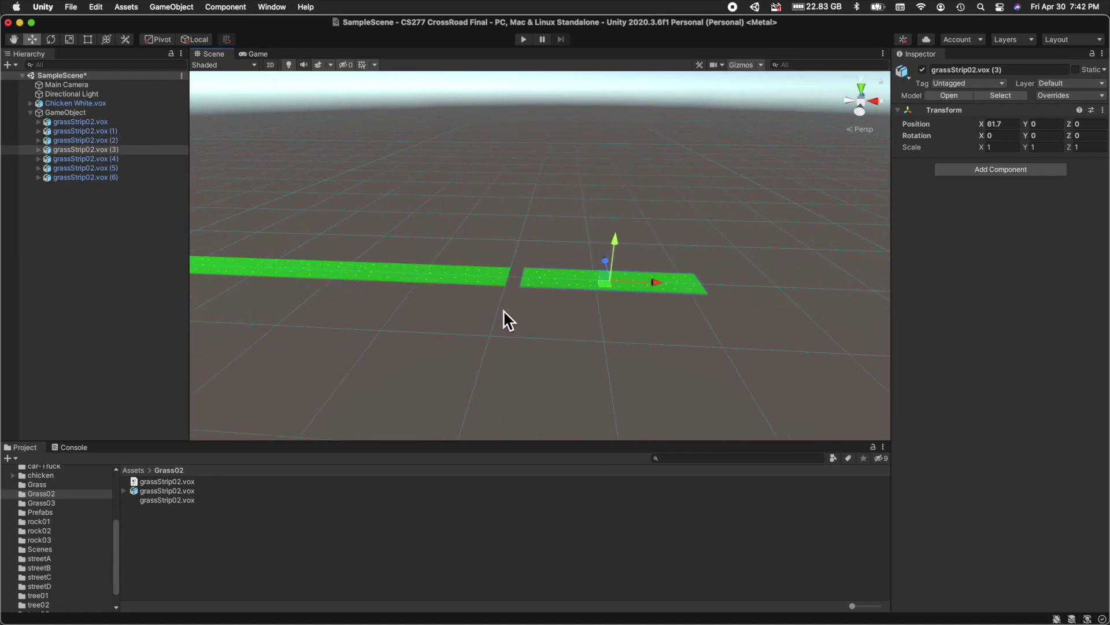
scroll(503, 310, "up", 6)
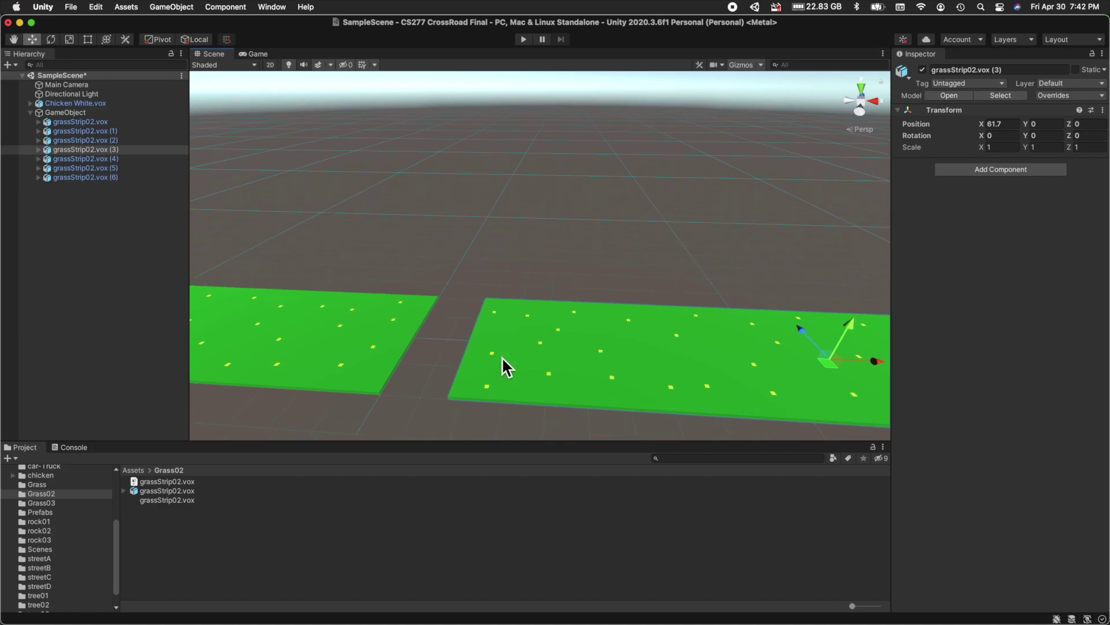
key("v")
left_click_drag(451, 395, 377, 391)
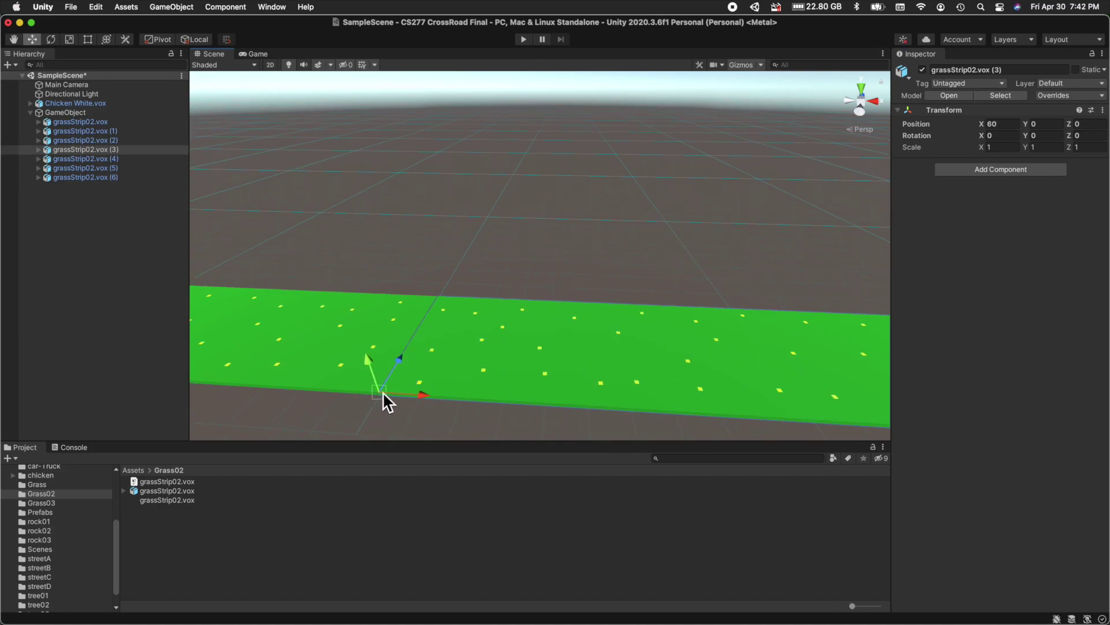
scroll(446, 393, "down", 6)
scroll(447, 394, "down", 3)
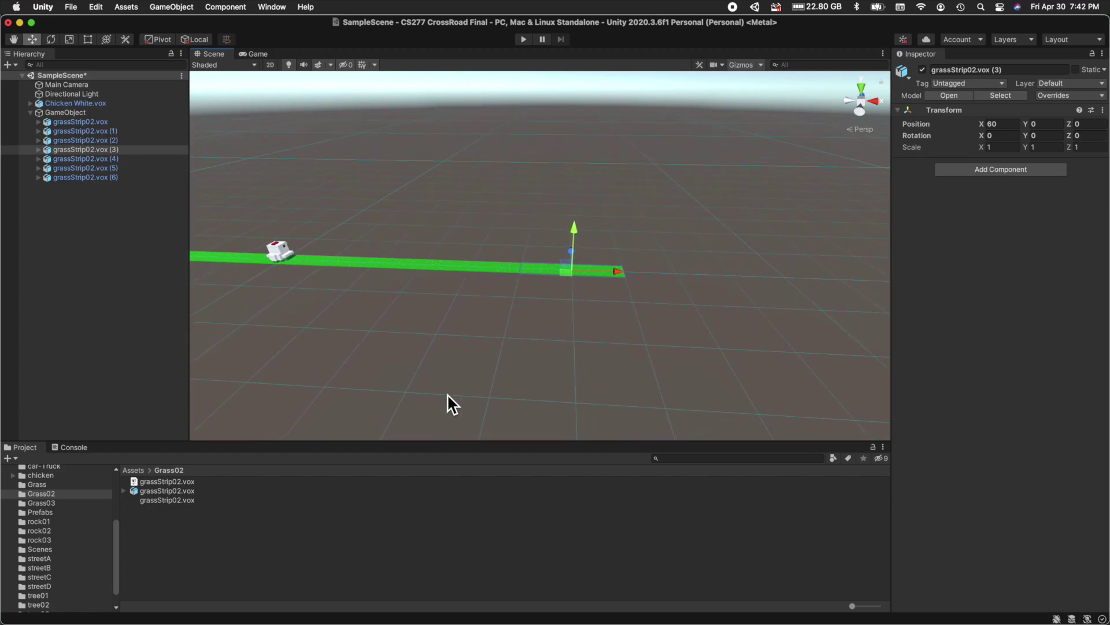
- Rename the parent GameObject holding the seven grass strips as stripGrassVer2
key("q")
left_click(434, 365)
left_click_drag(434, 365, 653, 361)
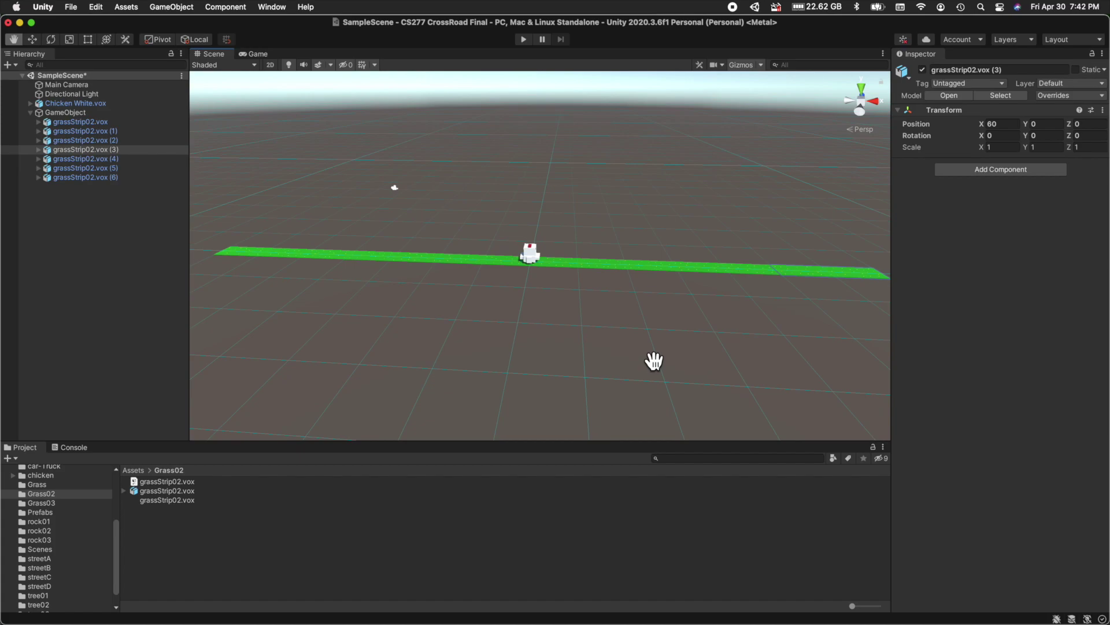
left_click(72, 113)
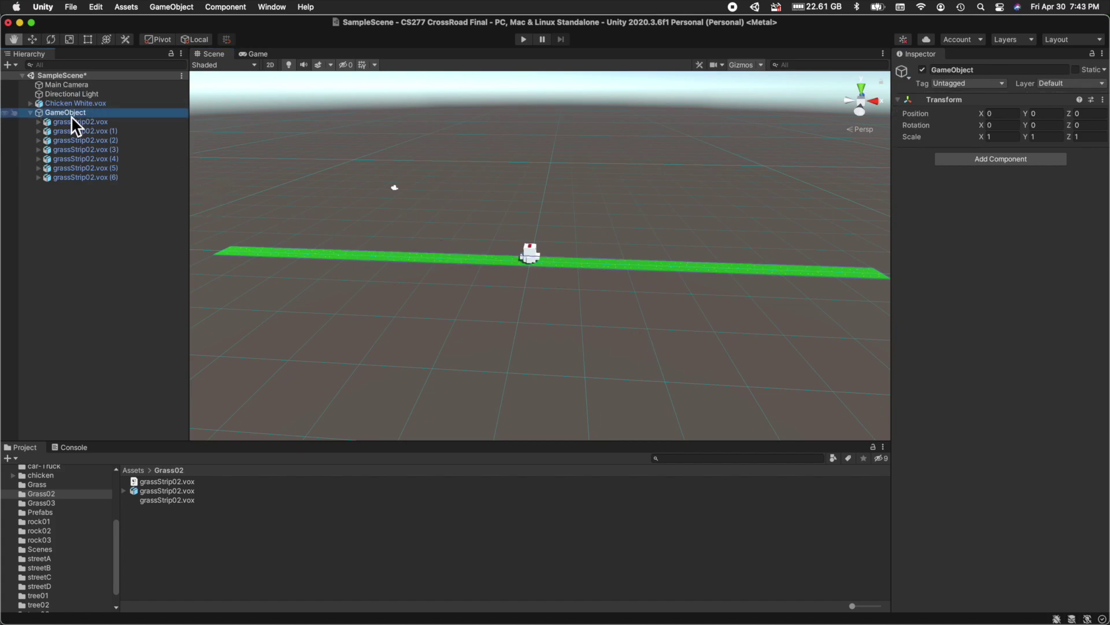
left_click(71, 116)
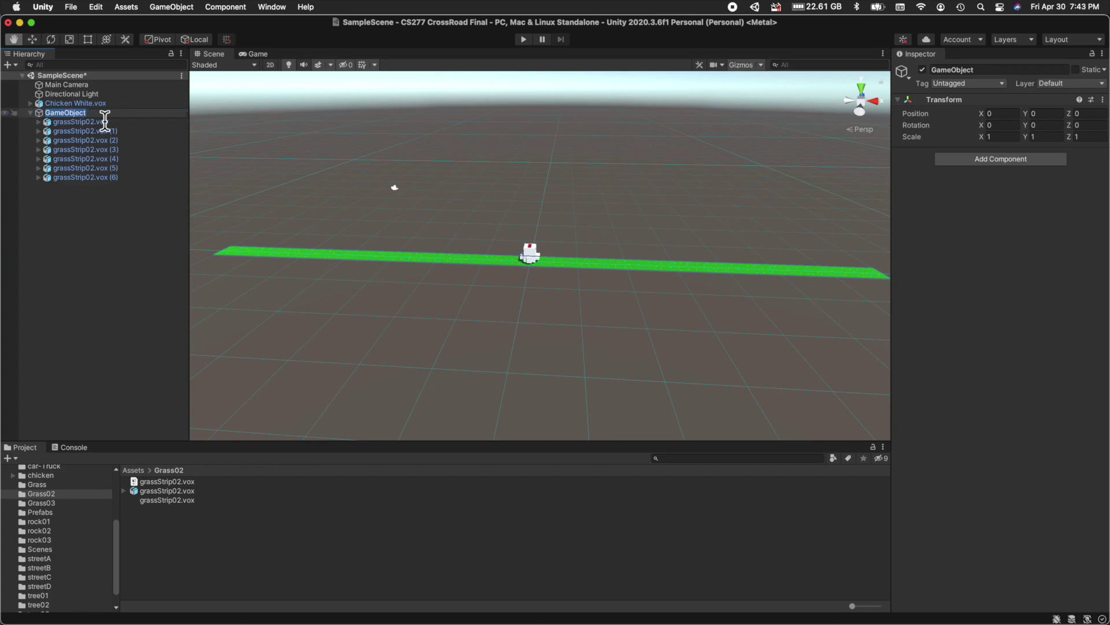
type("stripGrassVer2")
key("Return")
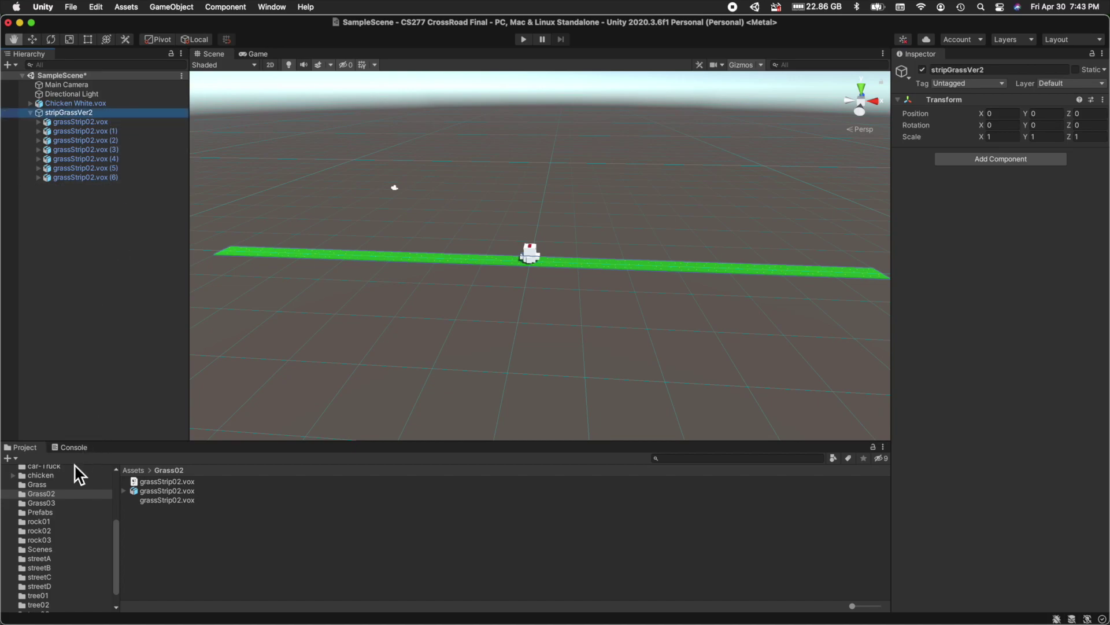
- Save stripGrassVer2 as a prefab in the Prefabs folder and delete its instance from the scene
left_click(51, 512)
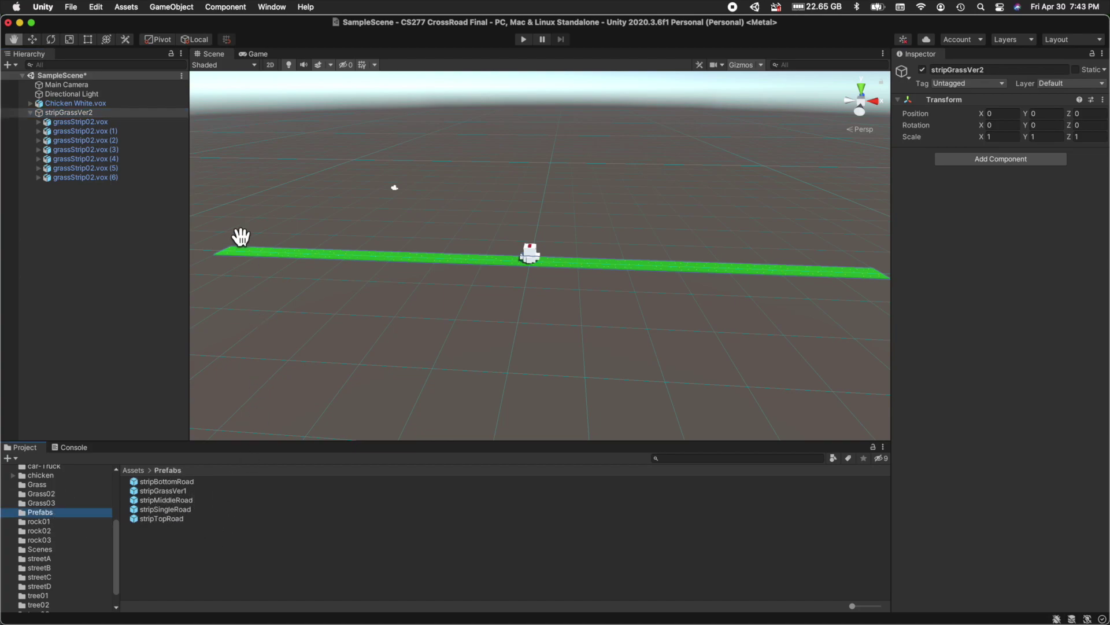
left_click_drag(63, 115, 193, 561)
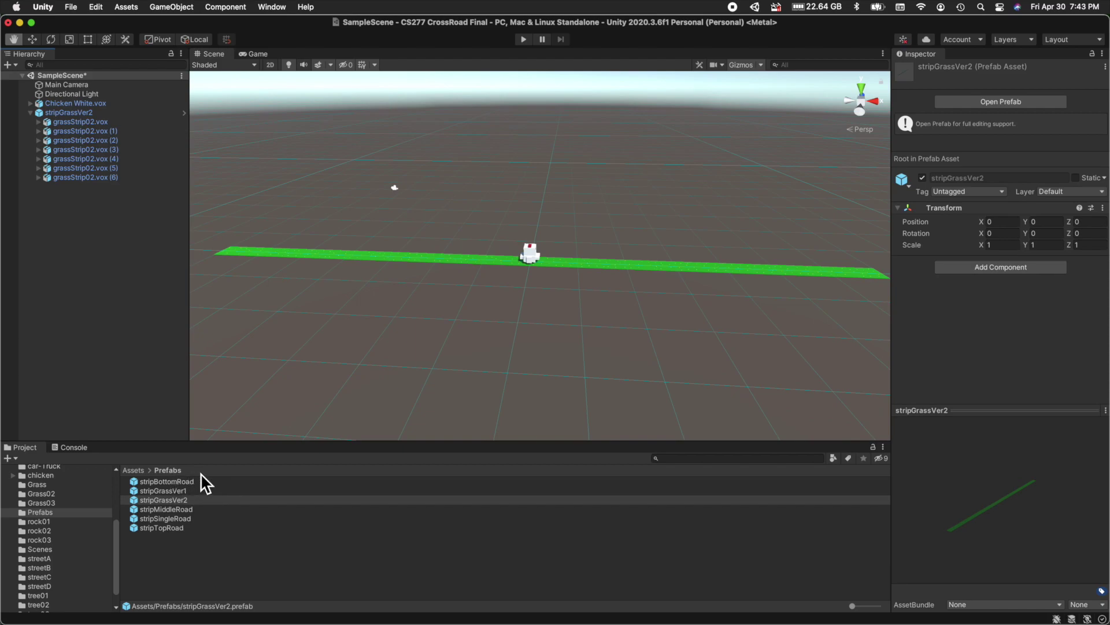
left_click(70, 113)
right_click(80, 114)
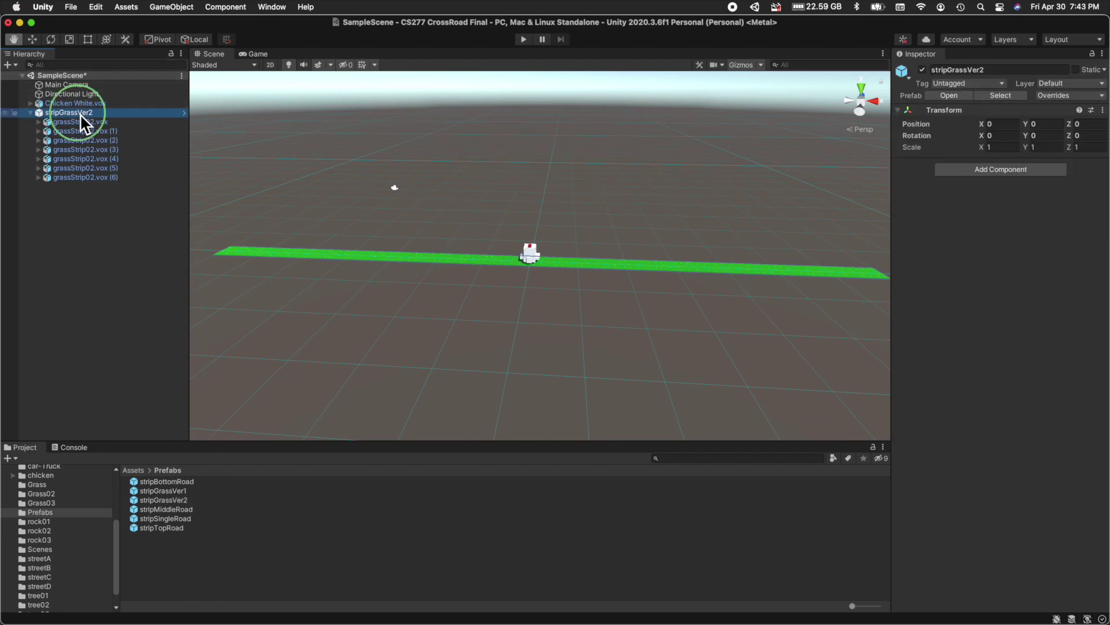
left_click(99, 202)
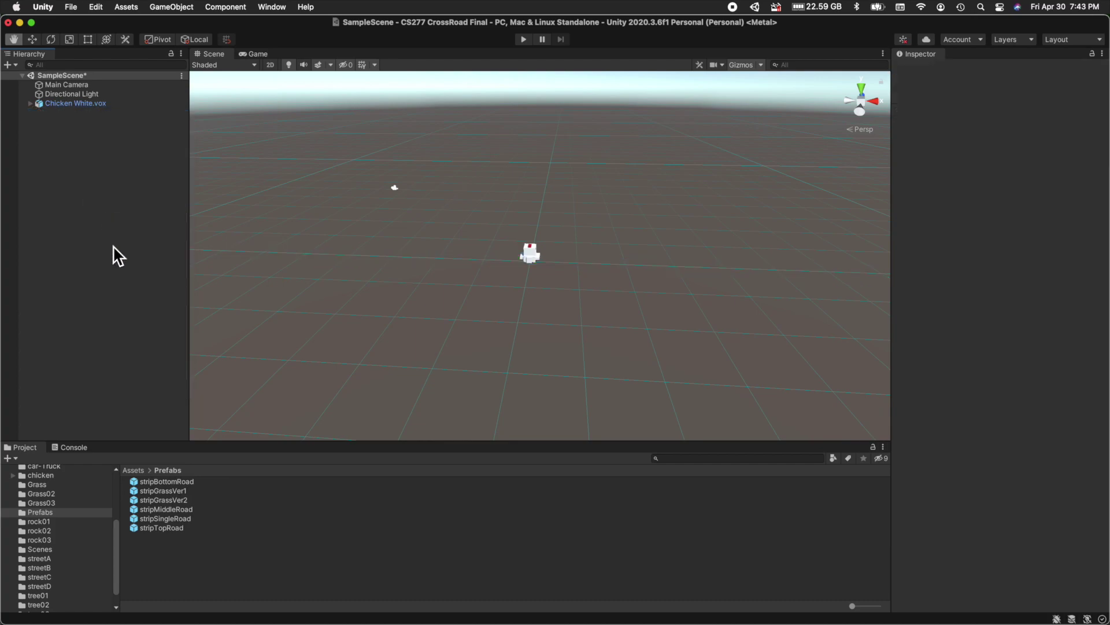
- Add the stripGrassVer2 prefab from the Prefabs folder back into the scene and inspect the strip around the chicken
left_click(179, 501)
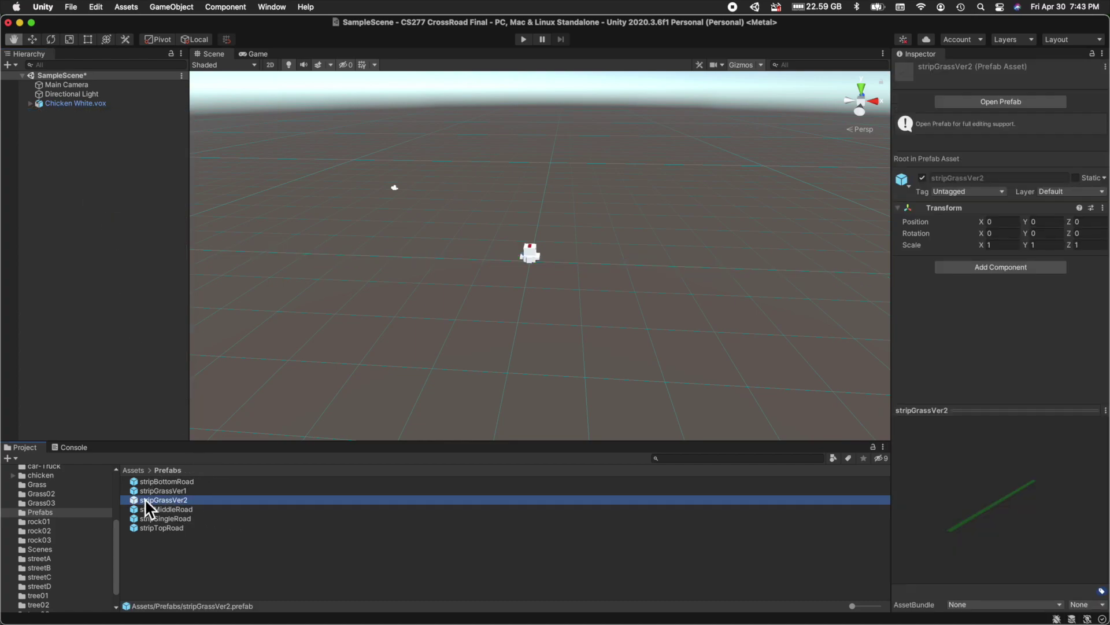
left_click_drag(168, 502, 75, 163)
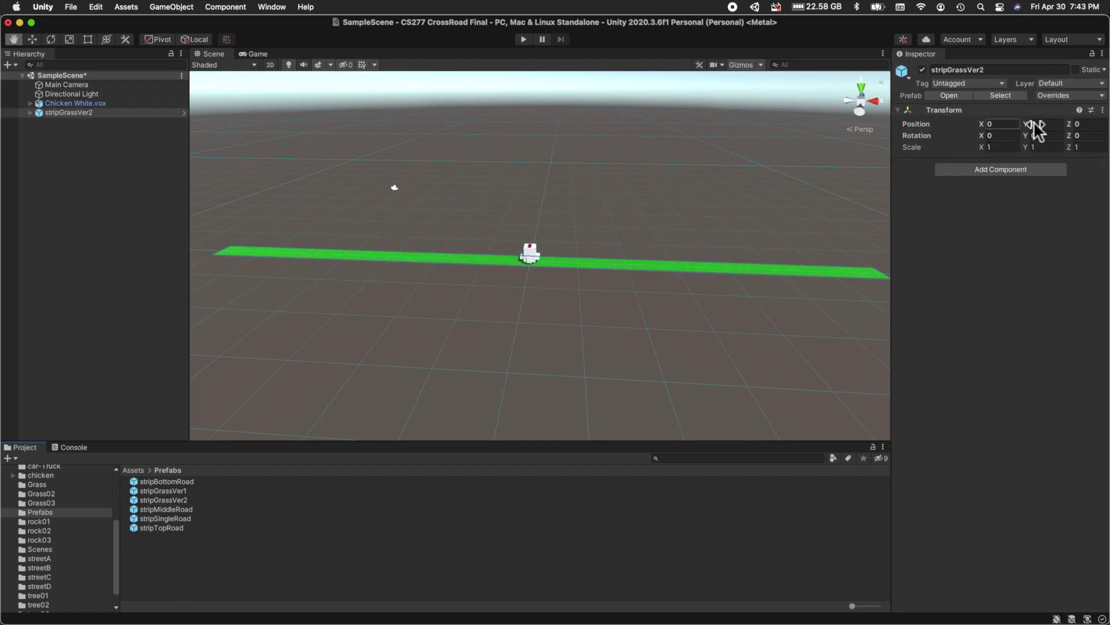
scroll(615, 303, "down", 1)
scroll(614, 303, "up", 10)
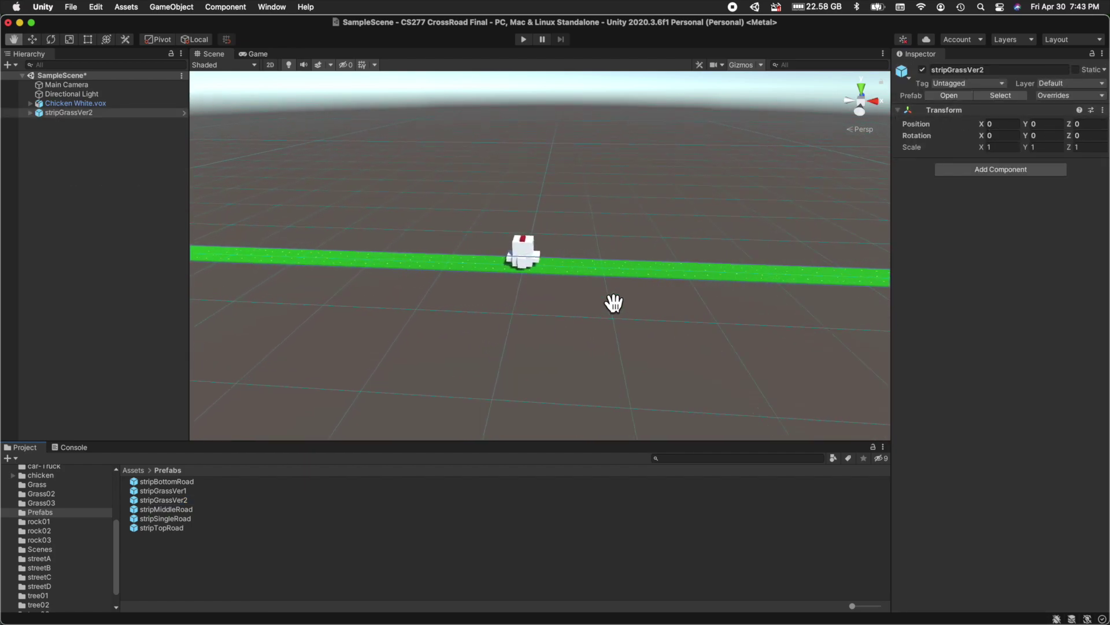
scroll(613, 301, "up", 3)
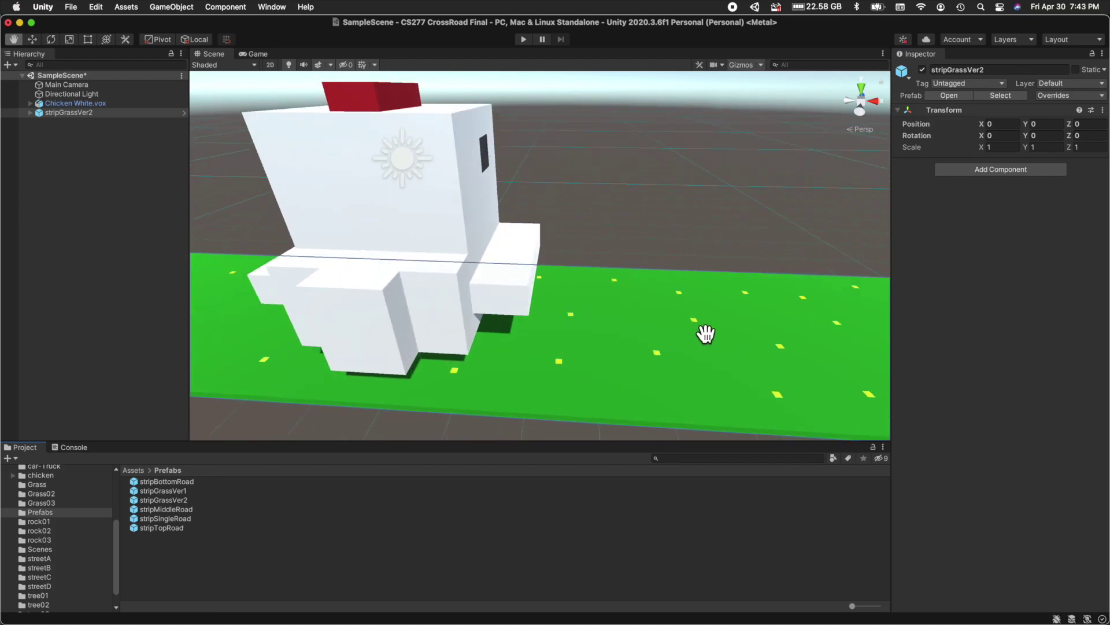
scroll(703, 329, "down", 8)
scroll(703, 329, "down", 6)
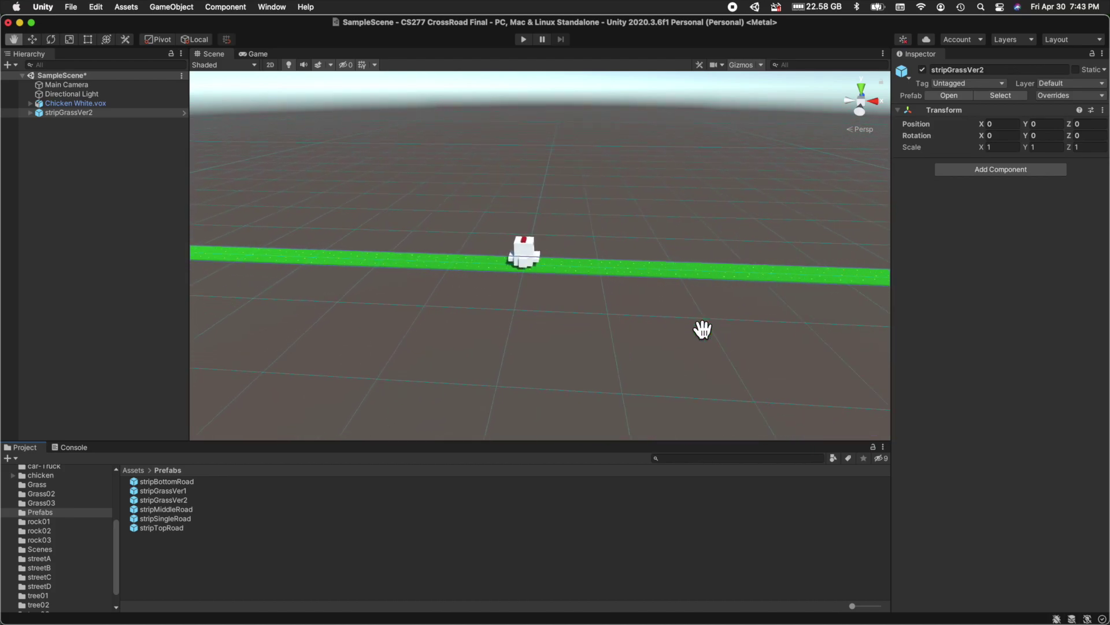
scroll(702, 329, "down", 2)
scroll(702, 328, "up", 1)
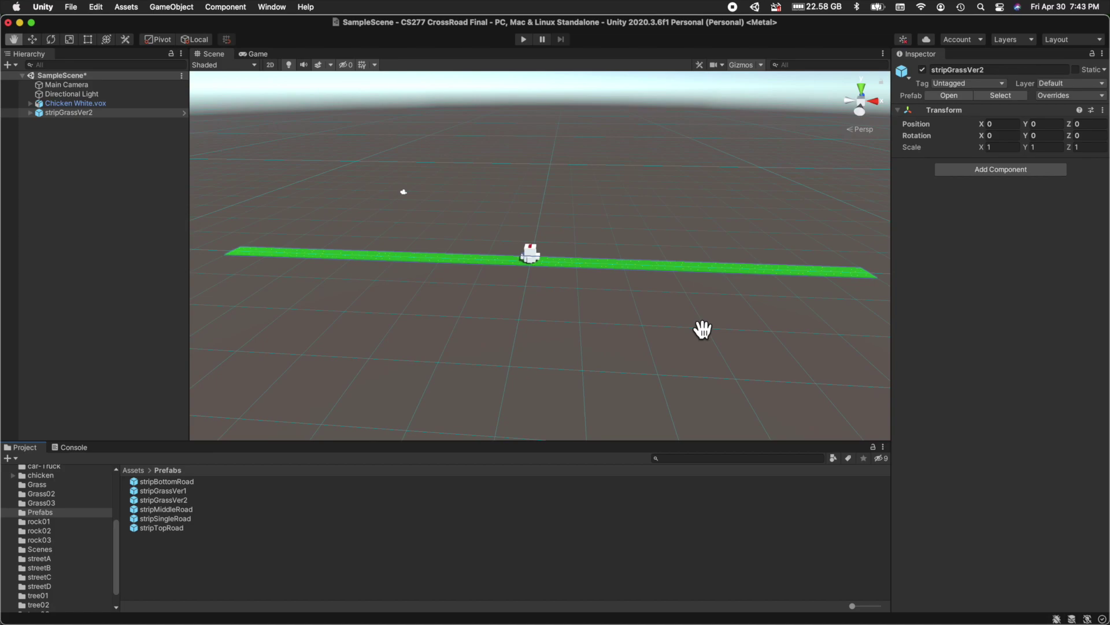